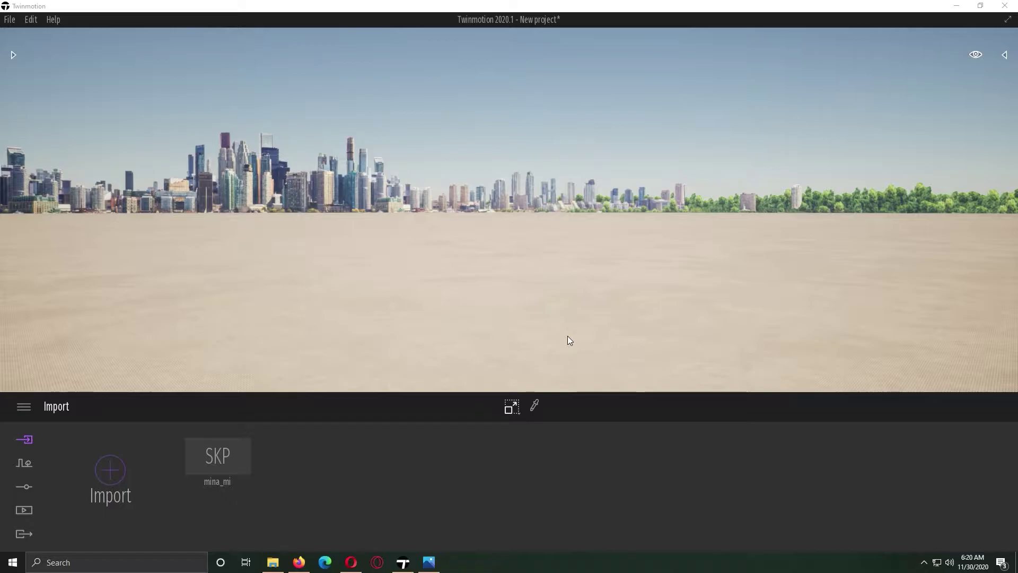
- Apply the Clear glass material to the large front window panes of the imported room model
{"action": "right_click_drag", "start_coordinate": [536, 335], "coordinate": [615, 374]}
{"action": "scroll", "coordinate": [593, 269], "scroll_direction": "up", "scroll_amount": 8}
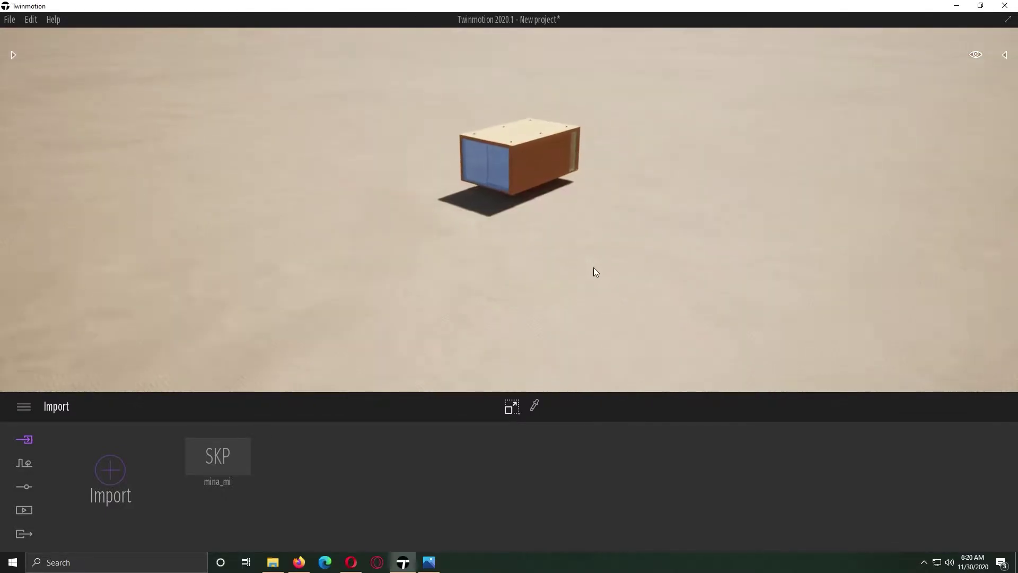
{"action": "right_click_drag", "start_coordinate": [557, 220], "coordinate": [556, 164]}
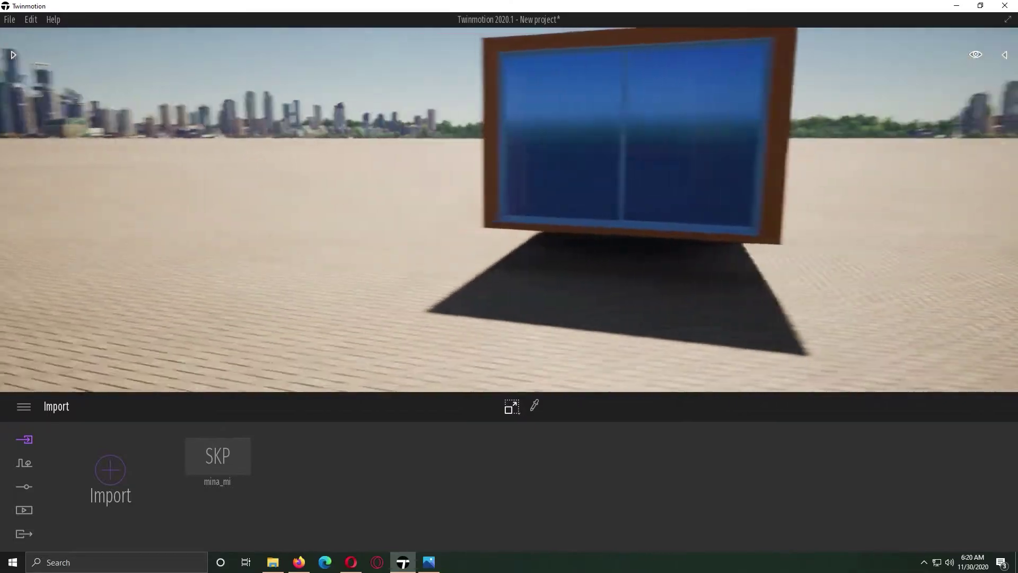
{"action": "left_click", "coordinate": [5, 70]}
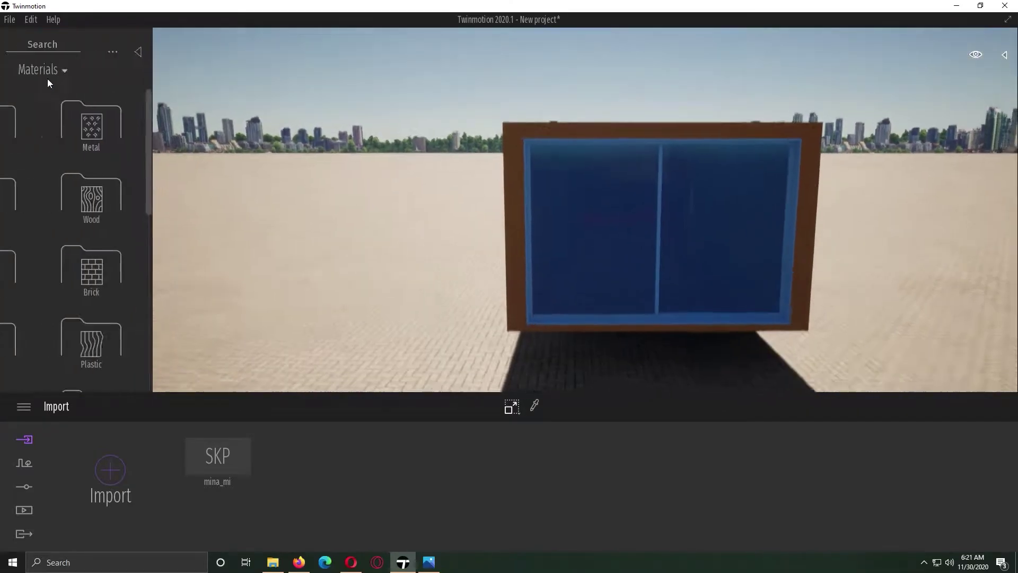
{"action": "left_click", "coordinate": [63, 123]}
{"action": "left_click_drag", "start_coordinate": [68, 138], "coordinate": [607, 238]}
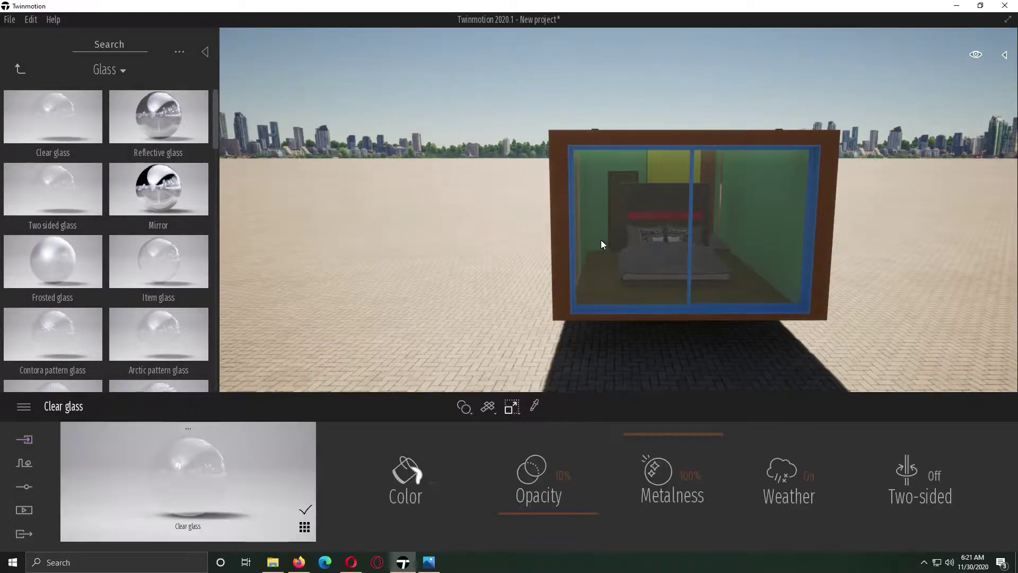
- Apply the Rubber plastic material to the frame of the front window
{"action": "left_click", "coordinate": [18, 69]}
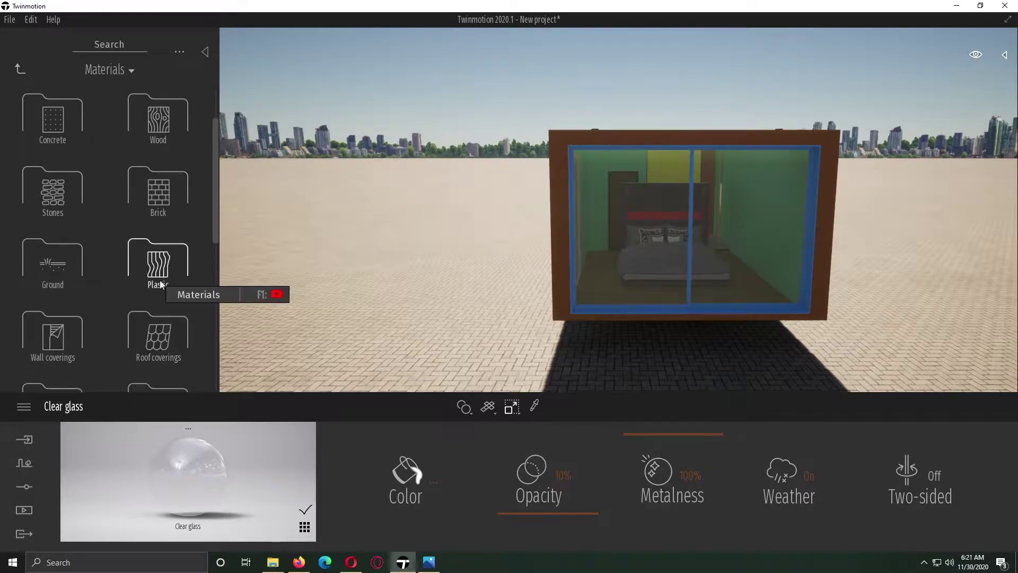
{"action": "left_click", "coordinate": [161, 280]}
{"action": "left_click_drag", "start_coordinate": [212, 167], "coordinate": [214, 365]}
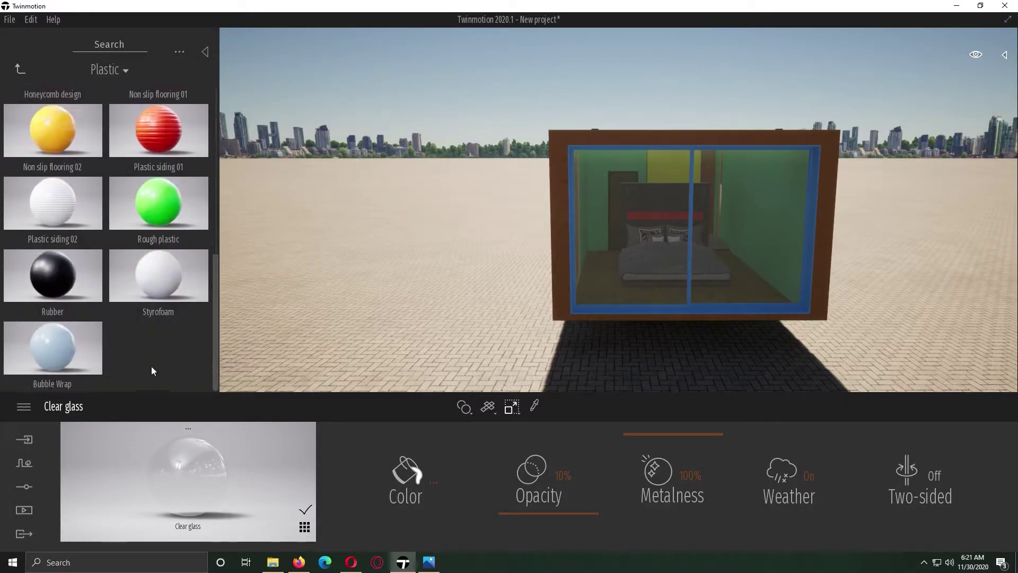
{"action": "left_click_drag", "start_coordinate": [66, 295], "coordinate": [575, 311]}
- Apply the Brushed aluminium 01 metal material to the handle of the interior glass door
{"action": "key", "text": "w"}
{"action": "right_click_drag", "start_coordinate": [575, 311], "coordinate": [520, 307]}
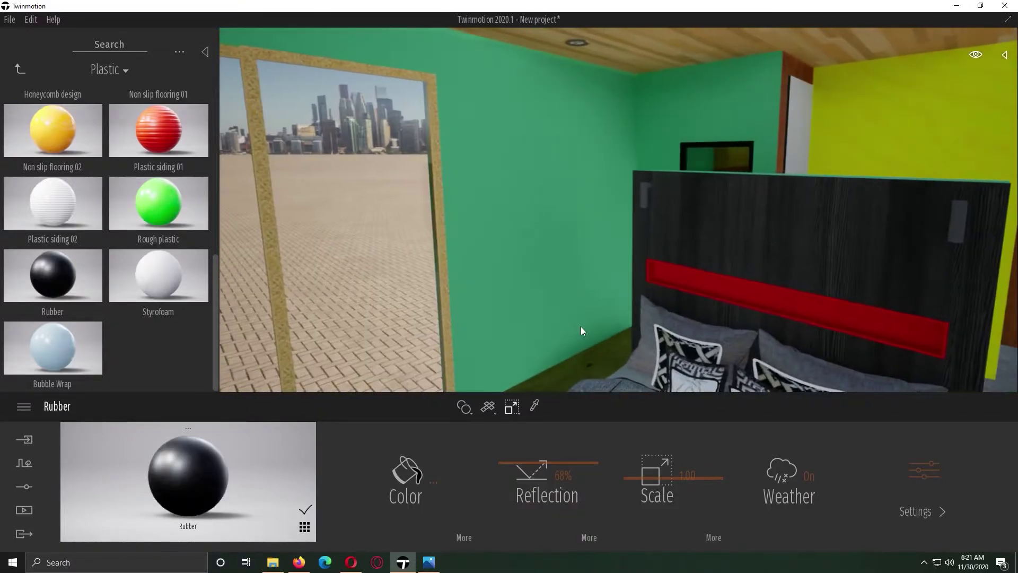
{"action": "key", "text": "w"}
{"action": "right_click_drag", "start_coordinate": [534, 284], "coordinate": [525, 275]}
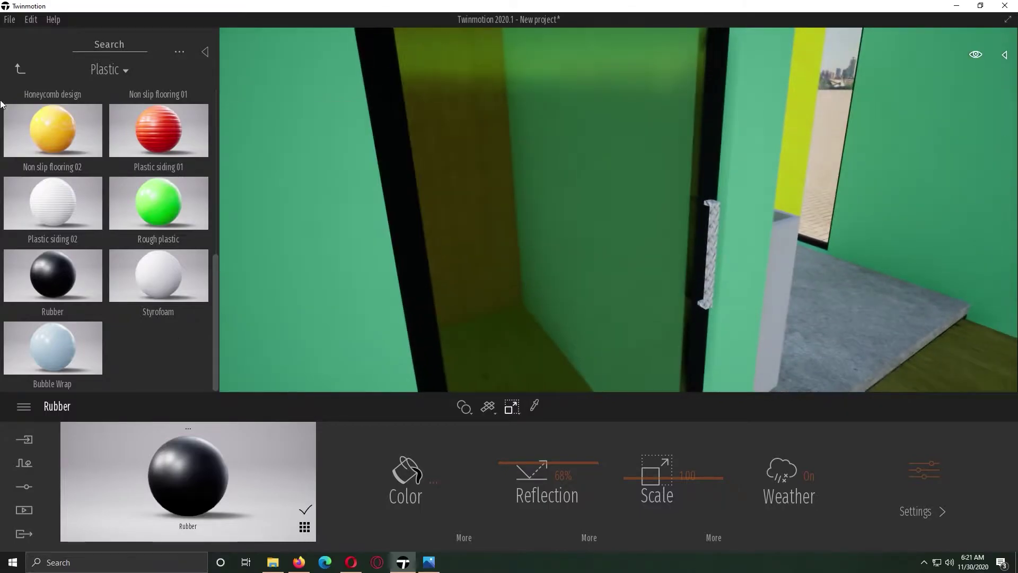
{"action": "left_click", "coordinate": [20, 69]}
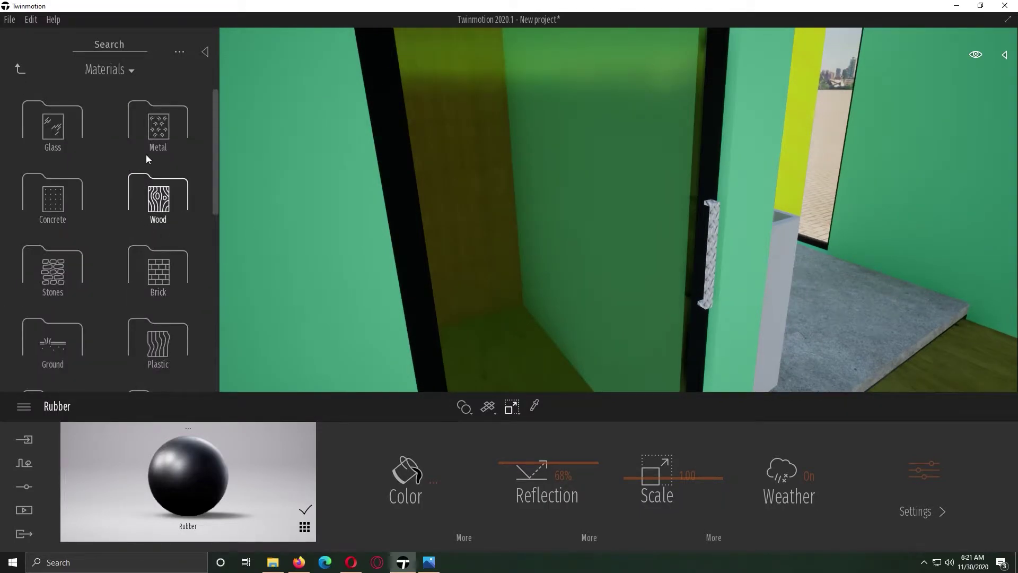
{"action": "left_click", "coordinate": [158, 128]}
{"action": "left_click_drag", "start_coordinate": [78, 128], "coordinate": [714, 255]}
- Apply the Brushed aluminium 01 material to the washbasin faucet
{"action": "key", "text": "w"}
{"action": "mouse_move", "coordinate": [713, 255]}
{"action": "right_mouse_down"}
{"action": "mouse_move", "coordinate": [785, 255]}
{"action": "mouse_move", "coordinate": [668, 253]}
{"action": "right_mouse_up"}
{"action": "mouse_move", "coordinate": [186, 477]}
{"action": "left_mouse_down"}
{"action": "mouse_move", "coordinate": [478, 171]}
{"action": "mouse_move", "coordinate": [498, 167]}
{"action": "left_mouse_up"}
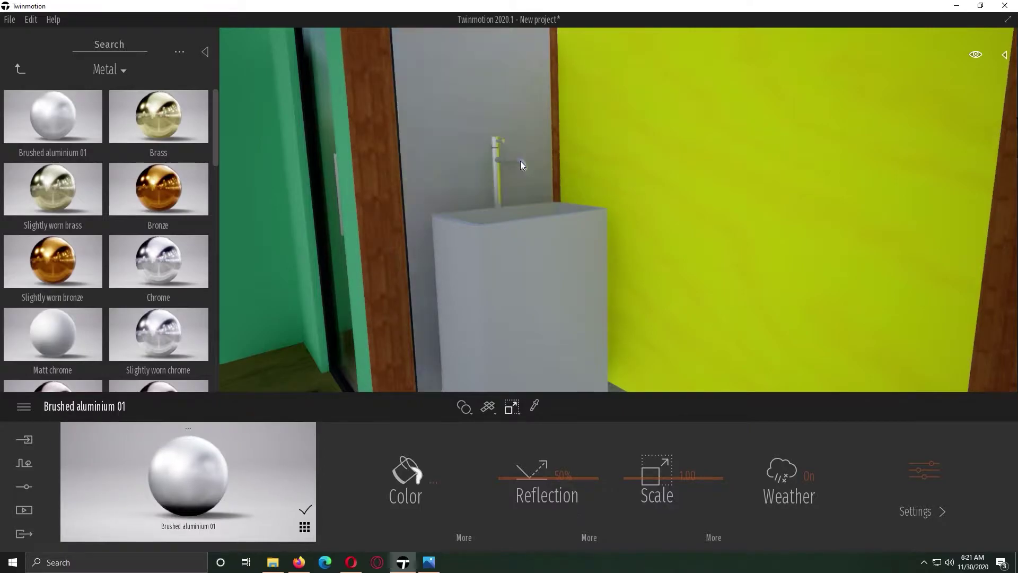
- Apply Mirror to the panel behind the washbasin and Item glass to the yellow partition in front of the bathtub
{"action": "left_click", "coordinate": [20, 70]}
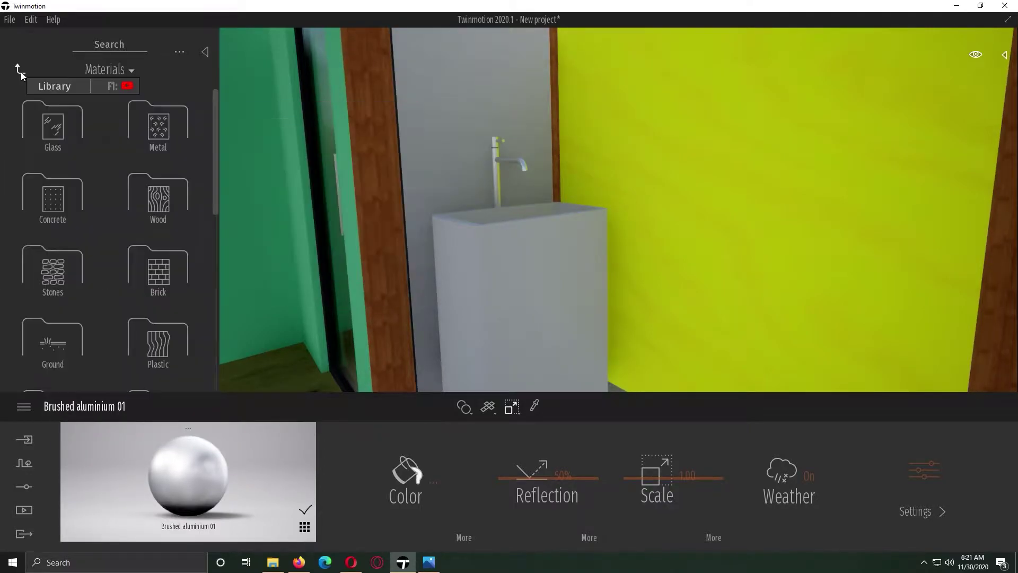
{"action": "left_click", "coordinate": [132, 139]}
{"action": "left_click", "coordinate": [20, 69]}
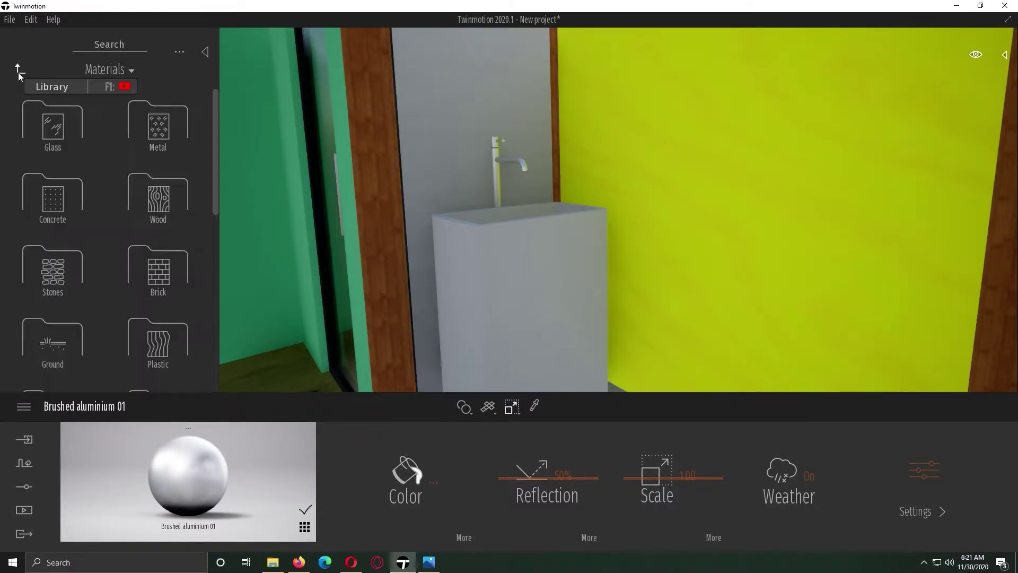
{"action": "left_click", "coordinate": [74, 130]}
{"action": "left_click_drag", "start_coordinate": [148, 193], "coordinate": [430, 105]}
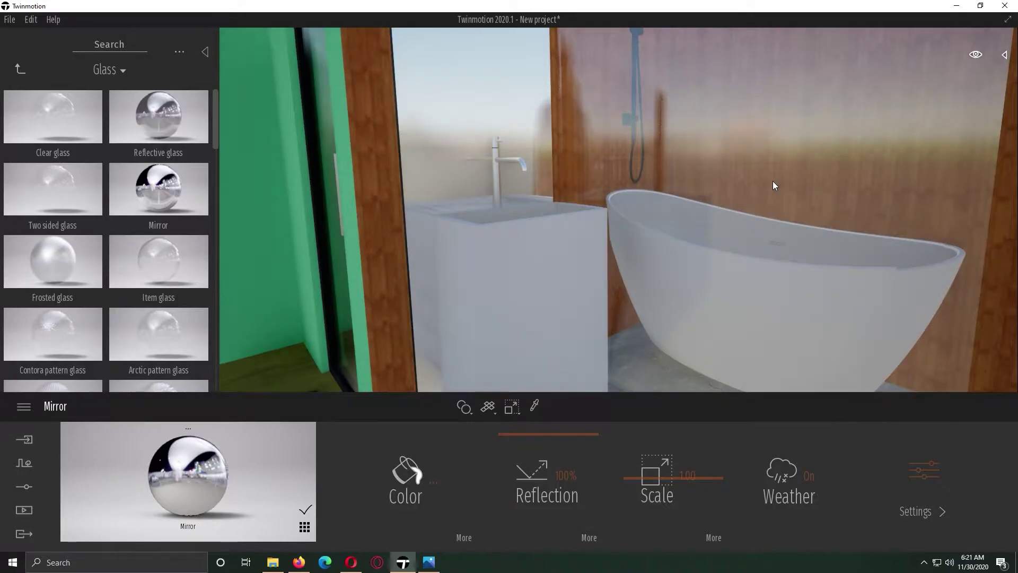
{"action": "left_click", "coordinate": [773, 180]}
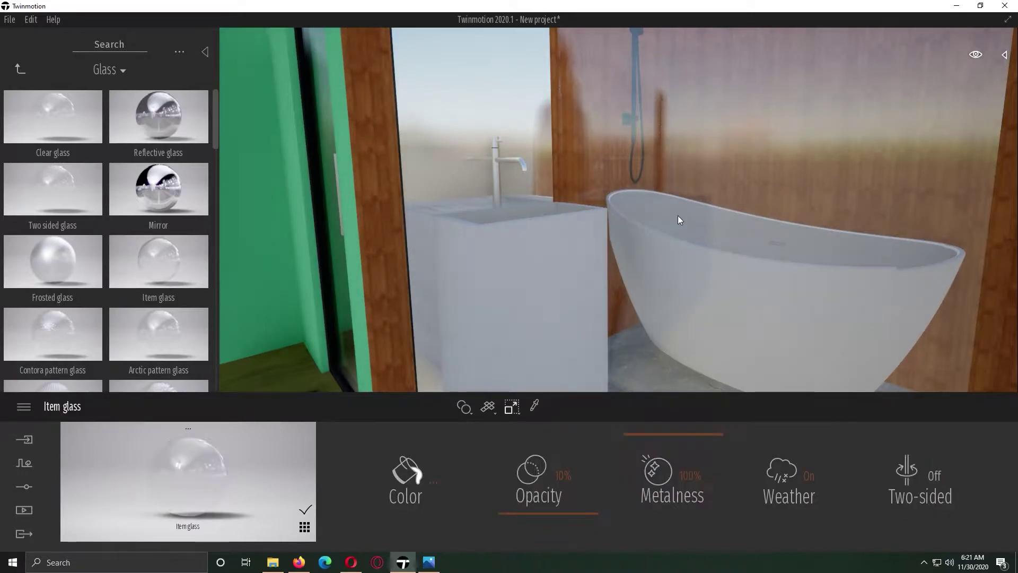
- Apply the Rubber plastic material to the washbasin pedestal and bathtub
{"action": "right_click_drag", "start_coordinate": [460, 248], "coordinate": [482, 267]}
{"action": "left_click_drag", "start_coordinate": [38, 252], "coordinate": [40, 286]}
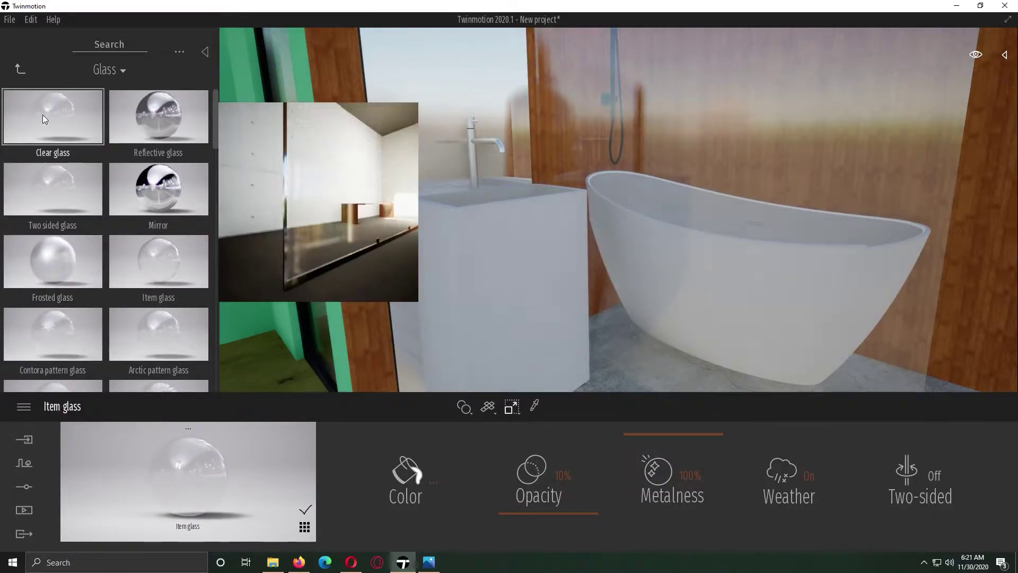
{"action": "left_click", "coordinate": [21, 70]}
{"action": "scroll", "coordinate": [154, 286], "scroll_direction": "down", "scroll_amount": 2}
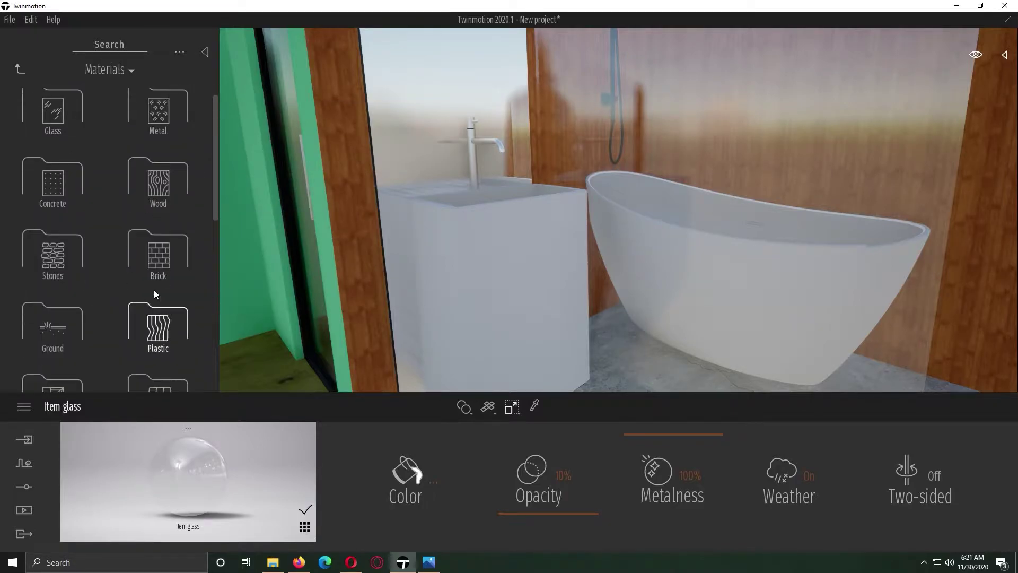
{"action": "left_click", "coordinate": [154, 276]}
{"action": "left_click_drag", "start_coordinate": [212, 180], "coordinate": [213, 383]}
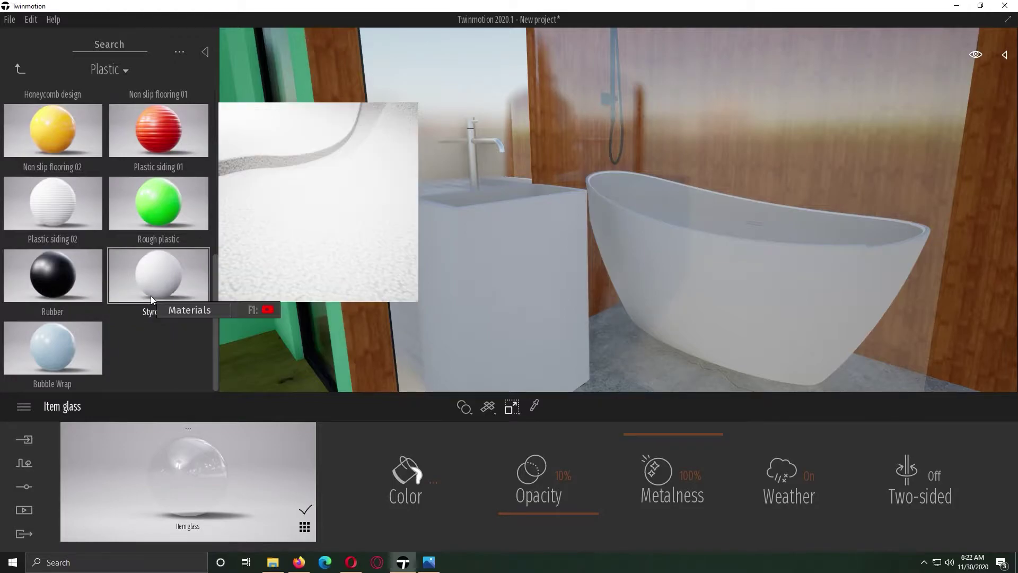
{"action": "left_click_drag", "start_coordinate": [381, 279], "coordinate": [464, 279]}
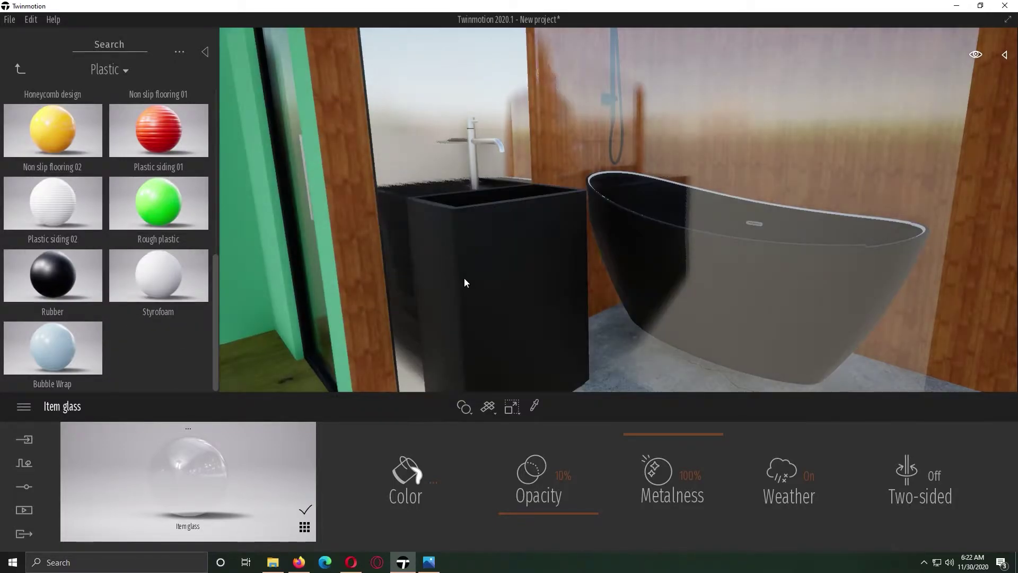
- Sample the washbasin's Rubber material and change its color to white
{"action": "left_click", "coordinate": [532, 409]}
{"action": "left_click", "coordinate": [434, 451]}
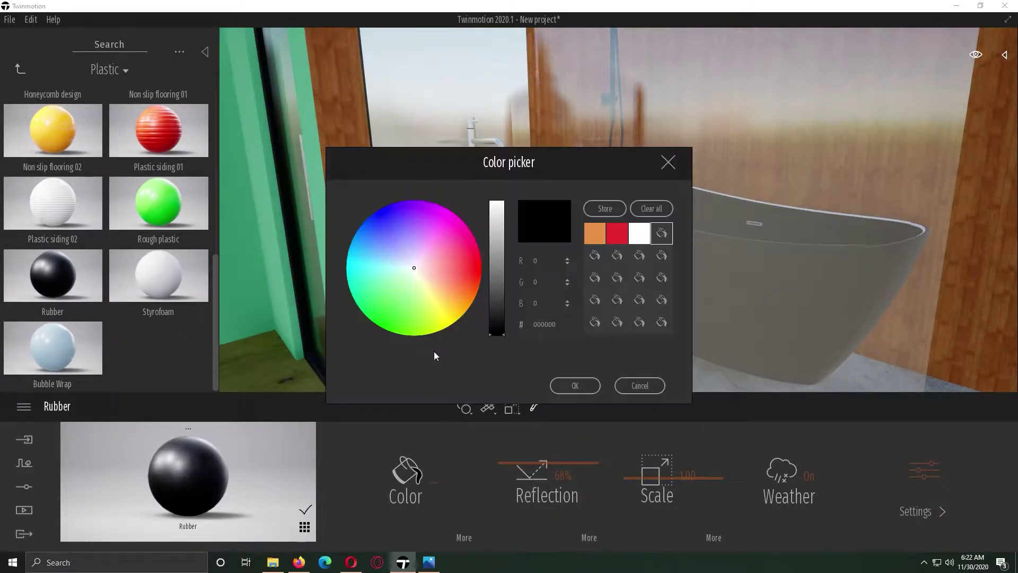
{"action": "left_click_drag", "start_coordinate": [495, 269], "coordinate": [496, 201]}
{"action": "left_click", "coordinate": [573, 386]}
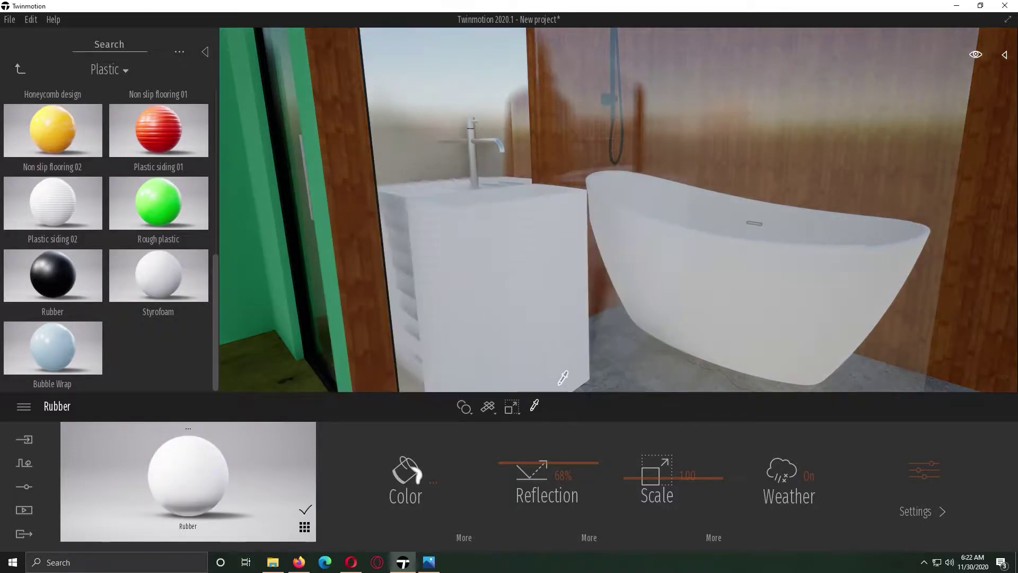
- Apply the Concrete tiles 8 material to the wooden bathroom wall behind the bathtub
{"action": "right_click_drag", "start_coordinate": [537, 318], "coordinate": [536, 318]}
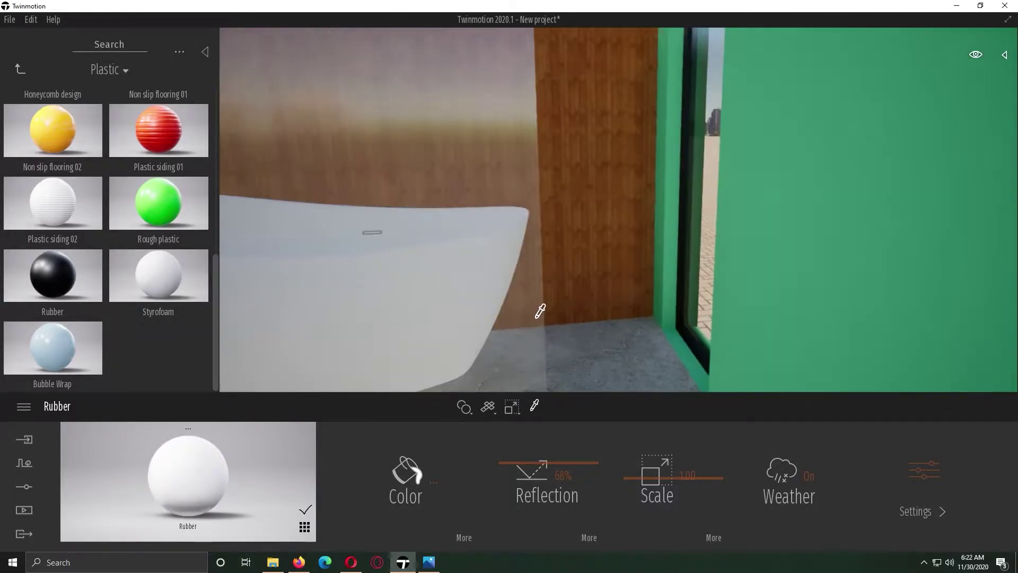
{"action": "left_click", "coordinate": [21, 69]}
{"action": "scroll", "coordinate": [159, 313], "scroll_direction": "down", "scroll_amount": 5}
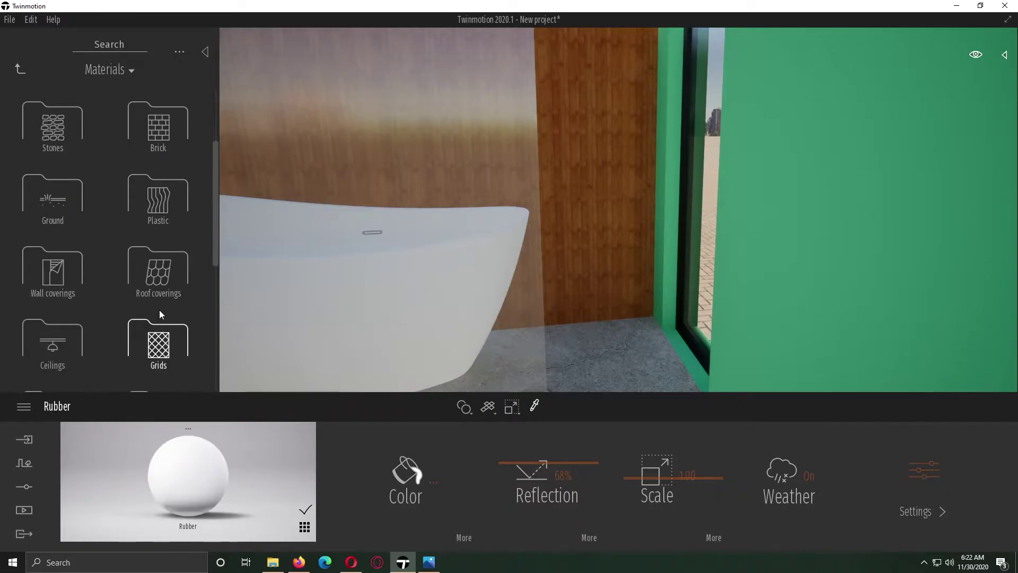
{"action": "left_click", "coordinate": [158, 278]}
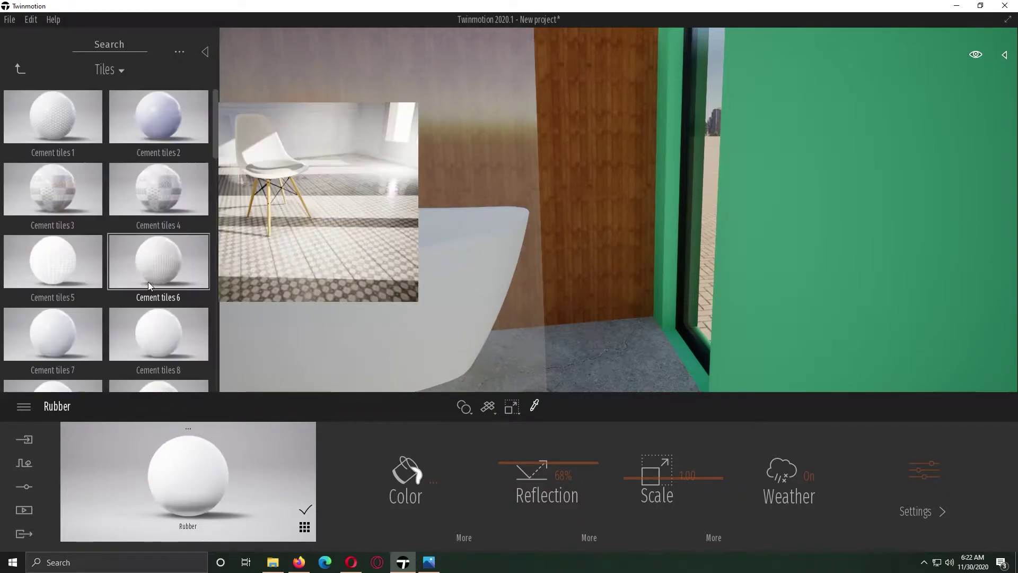
{"action": "left_click_drag", "start_coordinate": [218, 145], "coordinate": [217, 325]}
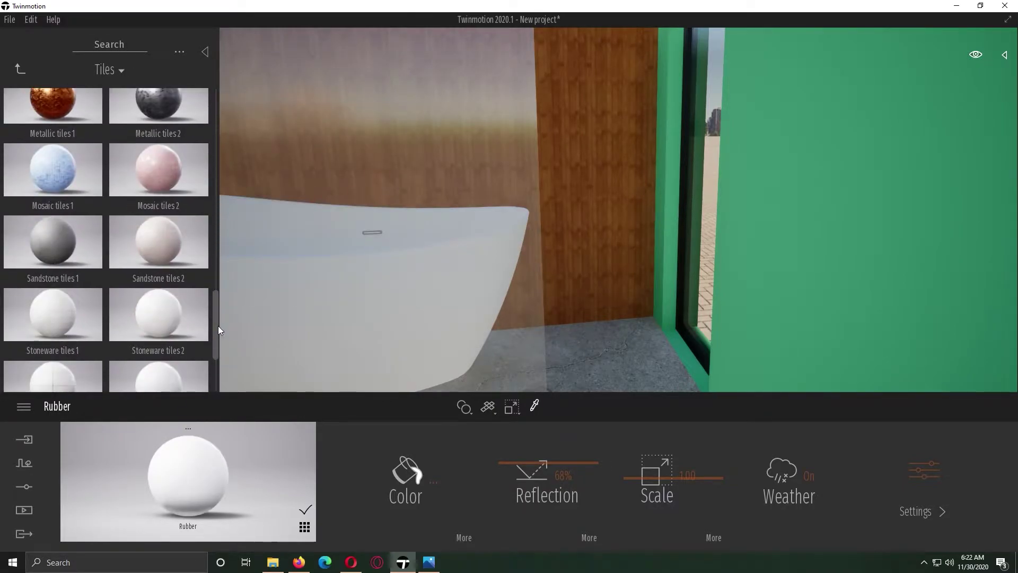
{"action": "scroll", "coordinate": [202, 290], "scroll_direction": "up", "scroll_amount": 2}
{"action": "left_click_drag", "start_coordinate": [73, 166], "coordinate": [576, 219]}
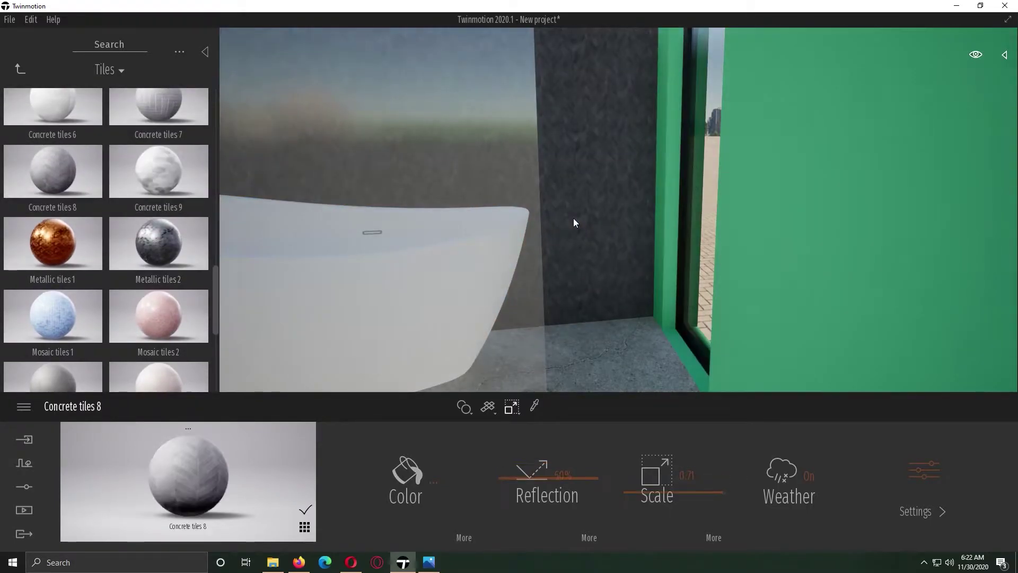
- Apply the Bare concrete 02 material to the green interior walls
{"action": "right_click_drag", "start_coordinate": [568, 228], "coordinate": [403, 246]}
{"action": "key", "text": "s"}
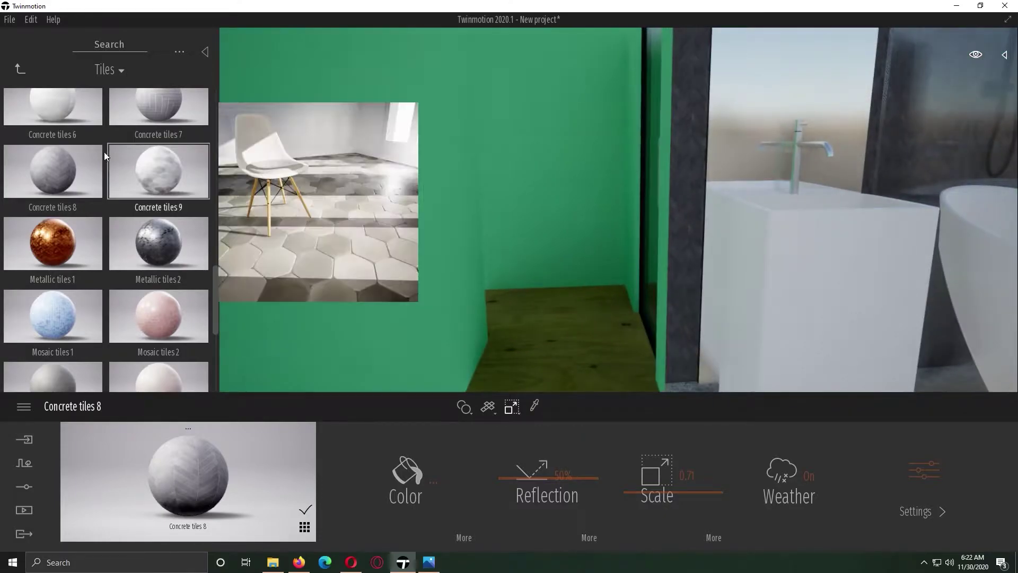
{"action": "left_click", "coordinate": [20, 69]}
{"action": "left_click", "coordinate": [56, 207]}
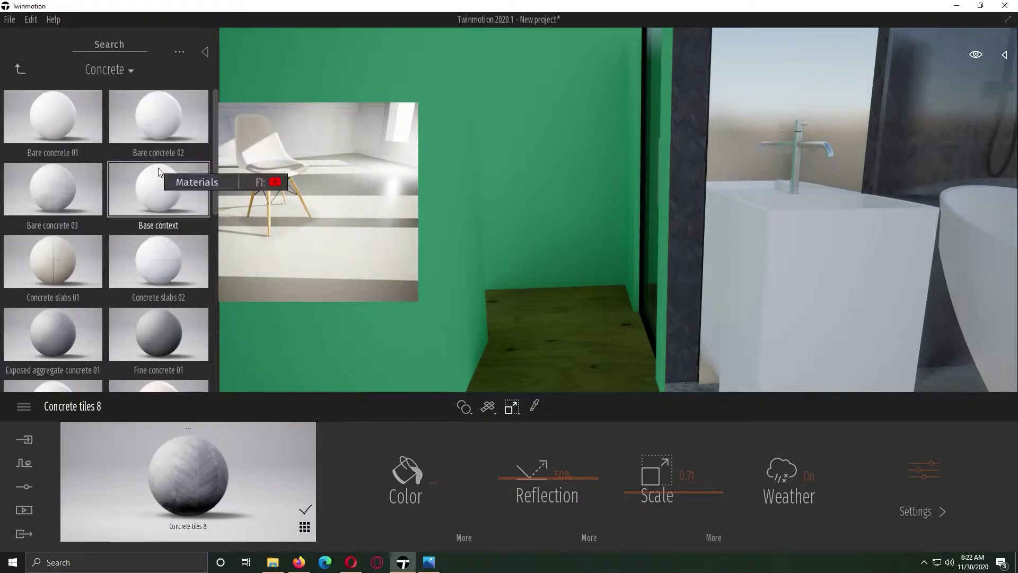
{"action": "left_click_drag", "start_coordinate": [167, 120], "coordinate": [495, 127]}
- Open the living room Decorations collection within the Home objects of the library
{"action": "right_click_drag", "start_coordinate": [533, 177], "coordinate": [732, 185]}
{"action": "key", "text": "a"}
{"action": "key", "text": "a"}
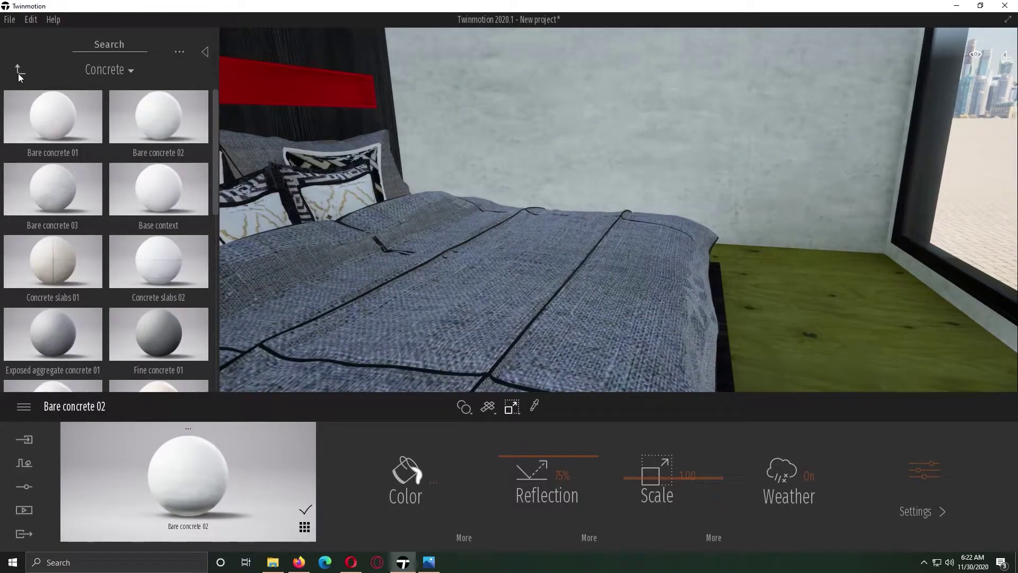
{"action": "left_click", "coordinate": [16, 72]}
{"action": "left_click", "coordinate": [17, 71]}
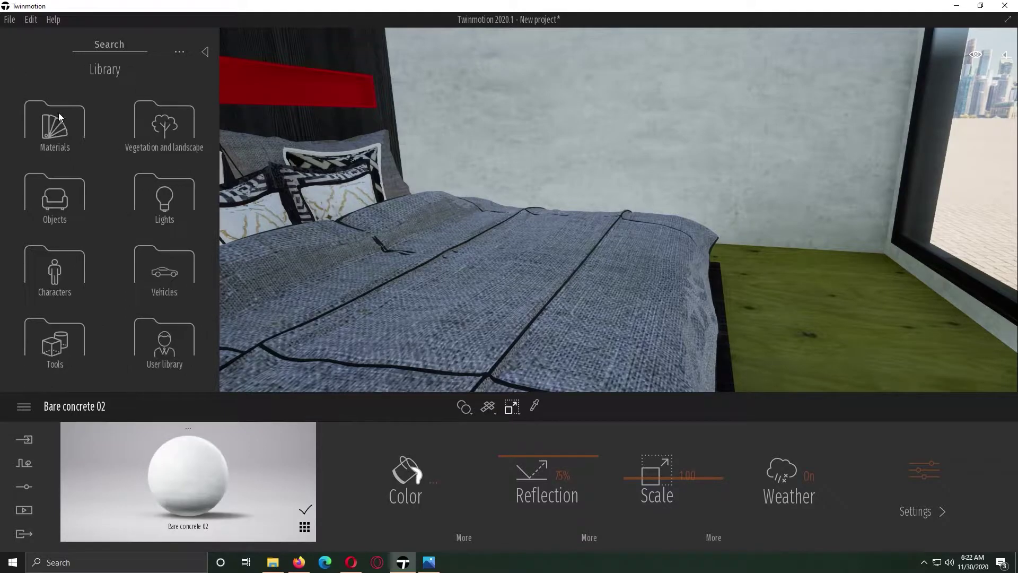
{"action": "left_click", "coordinate": [58, 227]}
{"action": "left_click", "coordinate": [76, 145]}
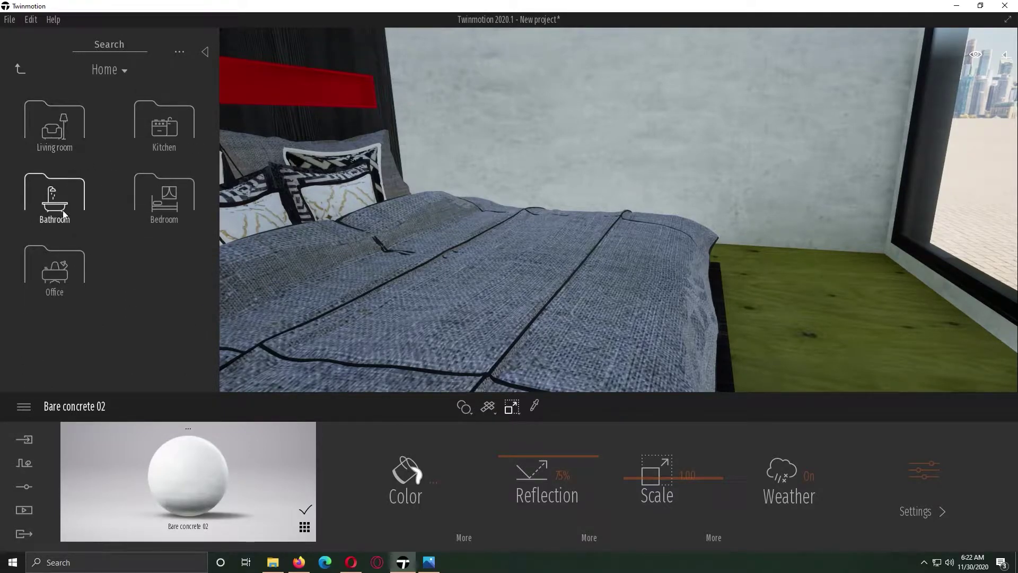
{"action": "left_click", "coordinate": [84, 142]}
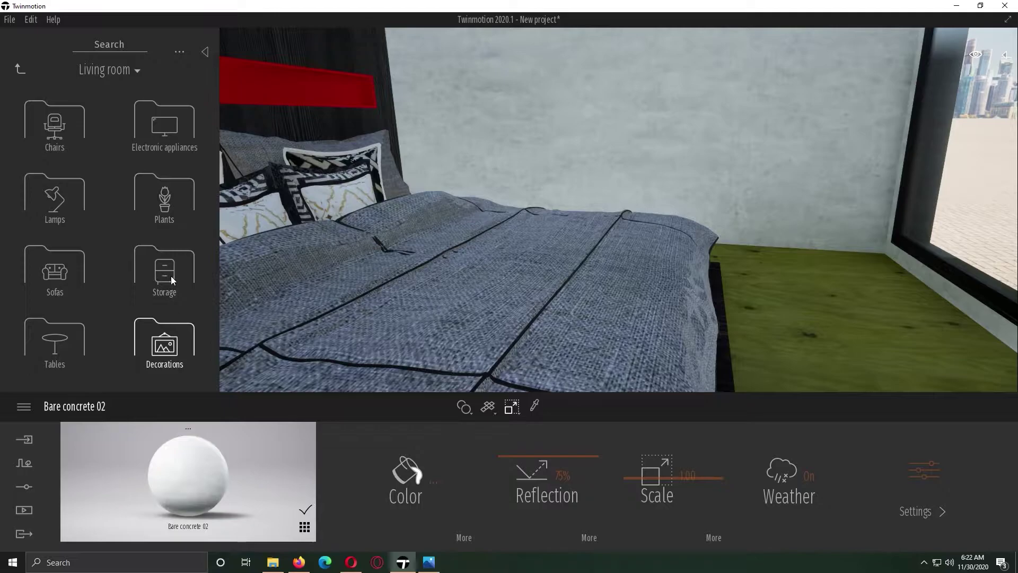
{"action": "left_click", "coordinate": [171, 333]}
- Hang the Frame Composition x9 decoration in the middle of the bedroom's concrete wall
{"action": "scroll", "coordinate": [151, 268], "scroll_direction": "down", "scroll_amount": 10}
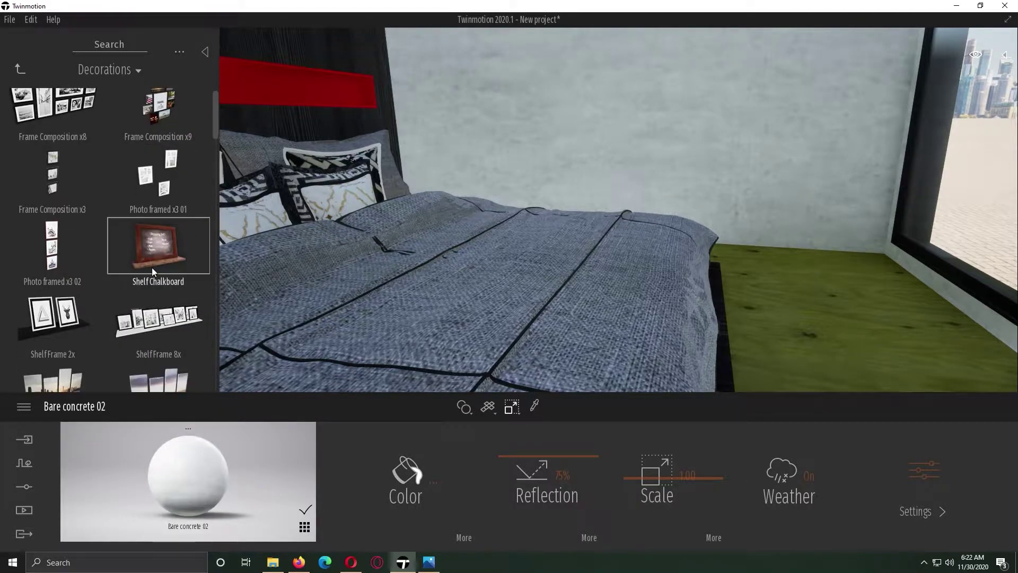
{"action": "scroll", "coordinate": [151, 269], "scroll_direction": "down", "scroll_amount": 10}
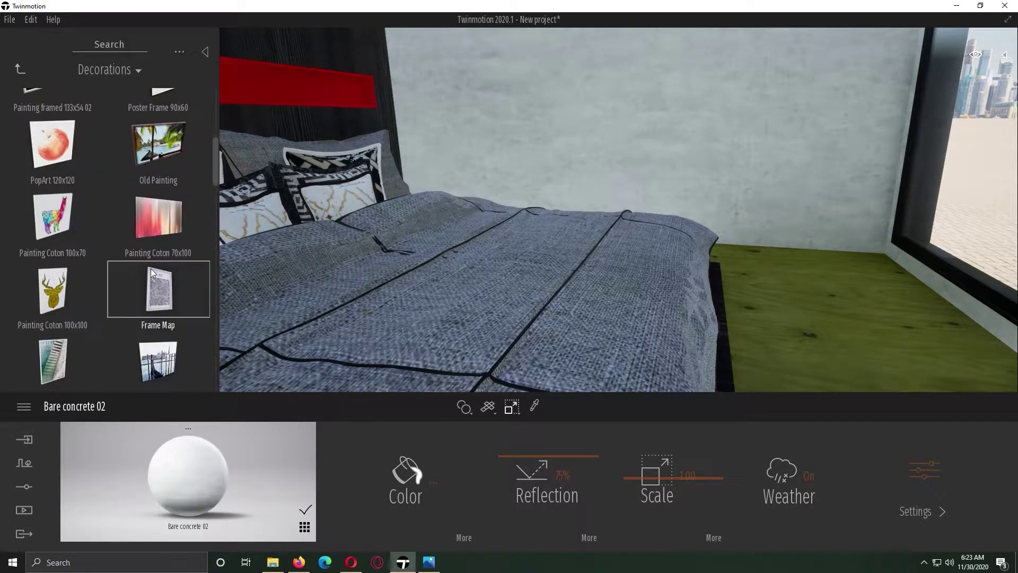
{"action": "left_click_drag", "start_coordinate": [218, 196], "coordinate": [205, 116]}
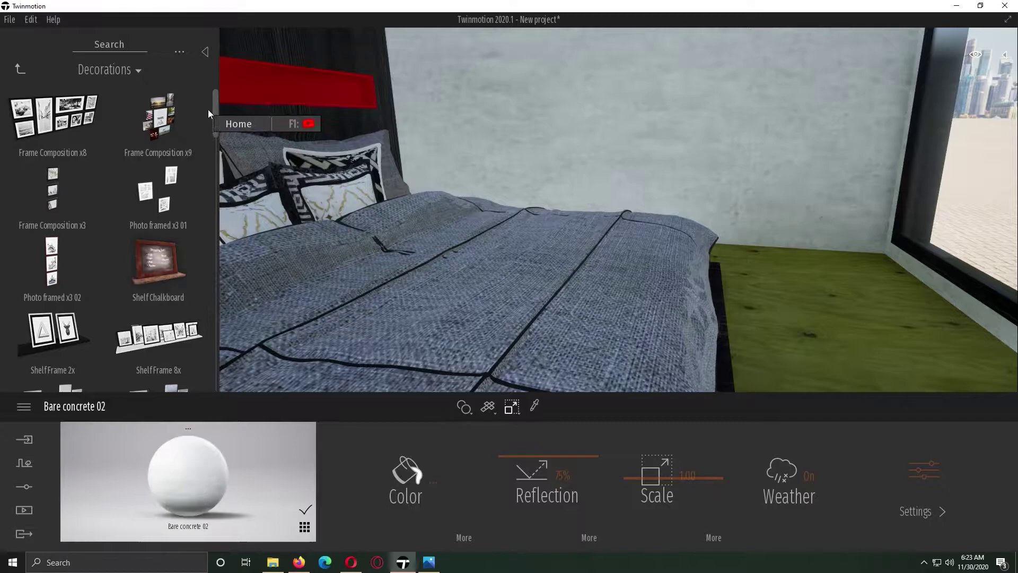
{"action": "right_click_drag", "start_coordinate": [372, 270], "coordinate": [514, 212]}
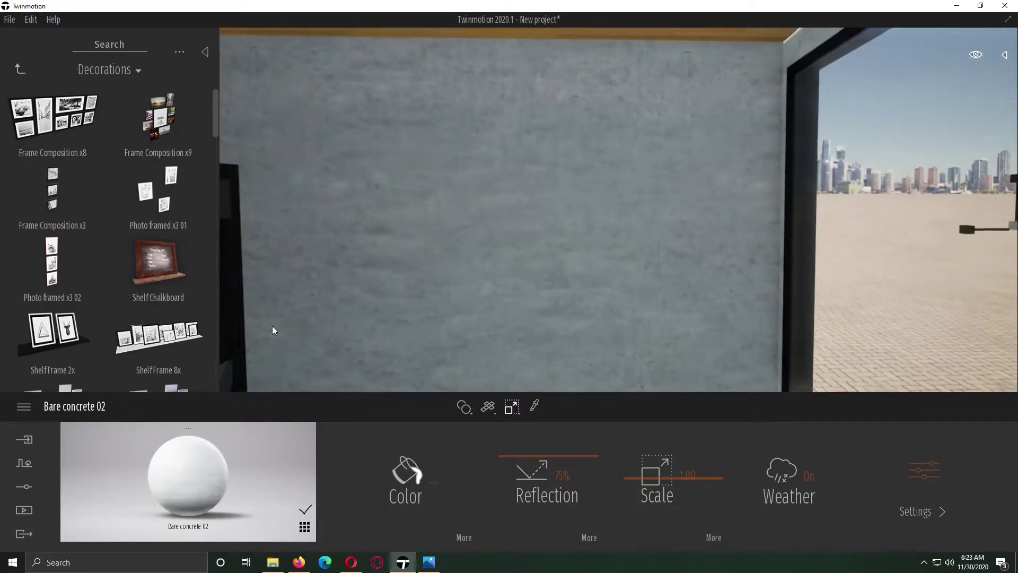
{"action": "left_click_drag", "start_coordinate": [164, 132], "coordinate": [457, 259]}
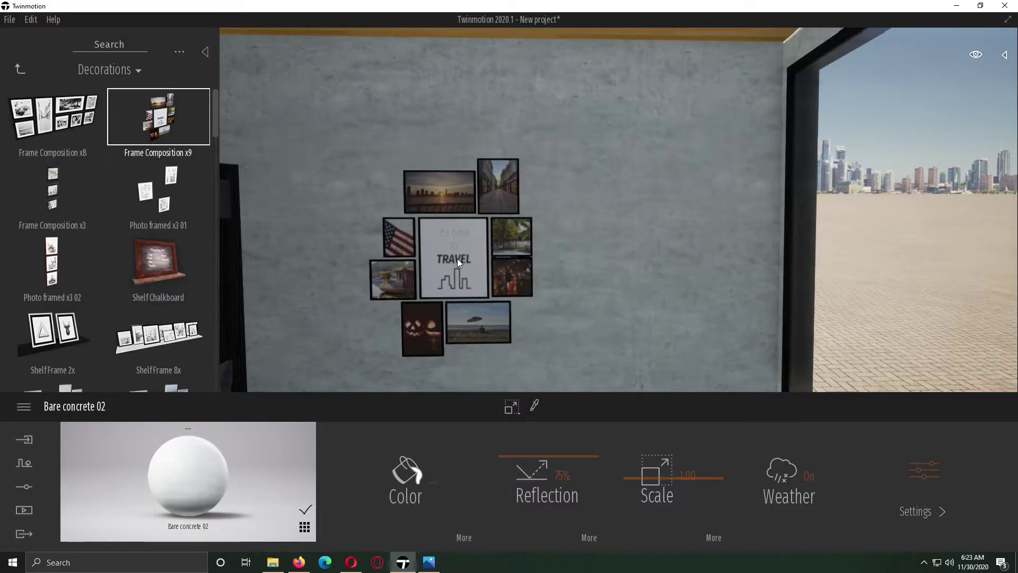
- Hang the Painting Coton 100x100 deer picture to the right of the frame composition and the green staircase painting to its left
{"action": "left_click_drag", "start_coordinate": [87, 211], "coordinate": [213, 260]}
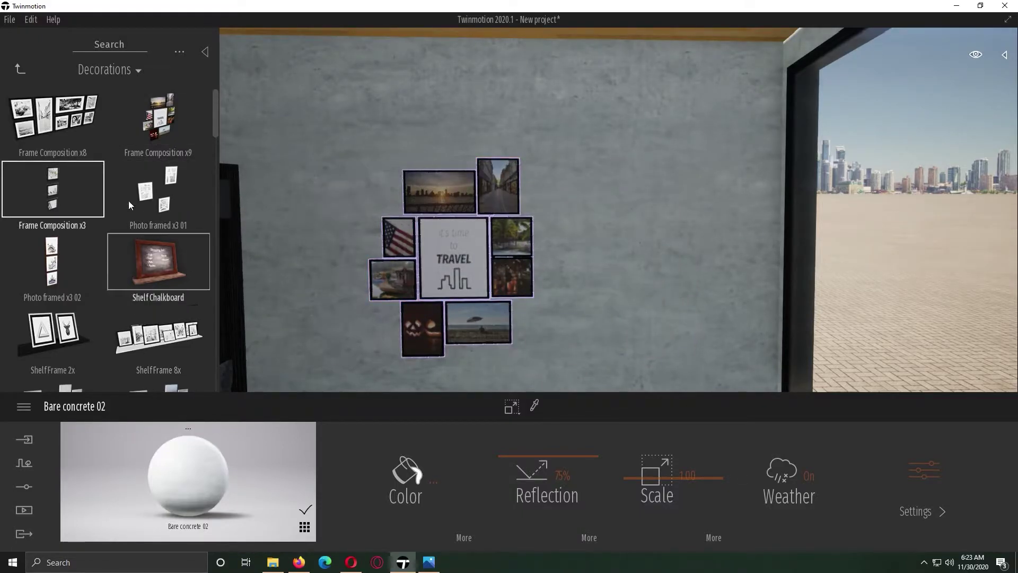
{"action": "scroll", "coordinate": [117, 159], "scroll_direction": "down", "scroll_amount": 6}
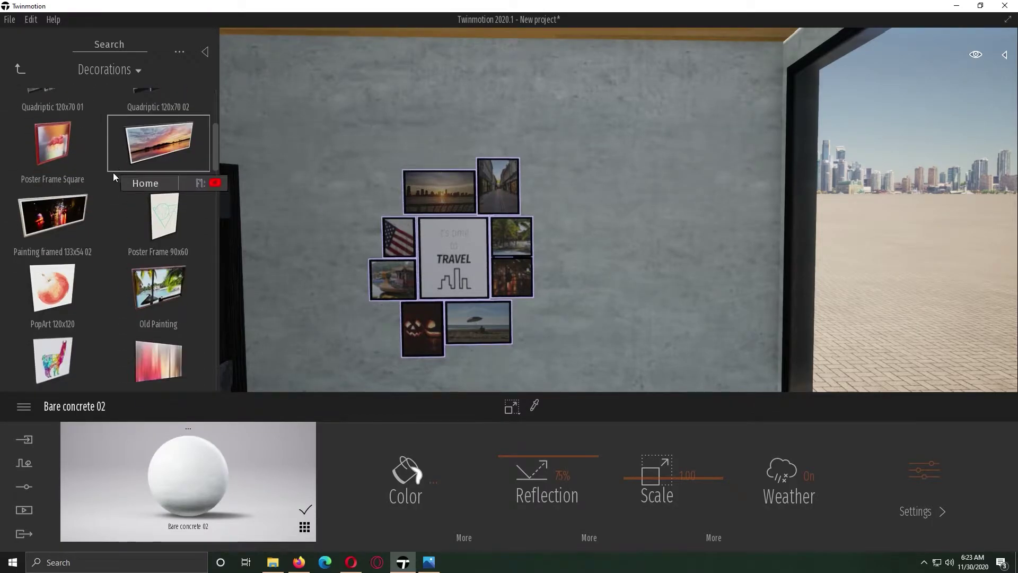
{"action": "scroll", "coordinate": [115, 171], "scroll_direction": "down", "scroll_amount": 2}
{"action": "left_click_drag", "start_coordinate": [155, 145], "coordinate": [174, 260]}
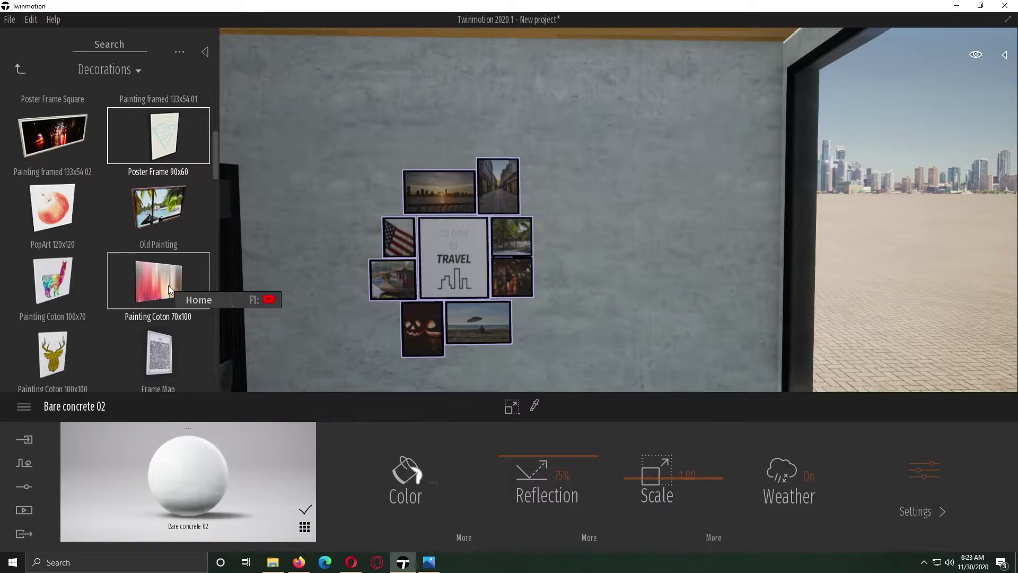
{"action": "scroll", "coordinate": [168, 286], "scroll_direction": "down", "scroll_amount": 2}
{"action": "mouse_move", "coordinate": [52, 281]}
{"action": "left_mouse_down"}
{"action": "mouse_move", "coordinate": [667, 279]}
{"action": "mouse_move", "coordinate": [648, 249]}
{"action": "mouse_move", "coordinate": [651, 263]}
{"action": "left_mouse_up"}
{"action": "right_click_drag", "start_coordinate": [402, 315], "coordinate": [401, 315]}
{"action": "left_click_drag", "start_coordinate": [52, 344], "coordinate": [338, 252]}
- Hang the Quadriptic 120x70 01 painting on the concrete wall between the window and the black headboard
{"action": "mouse_move", "coordinate": [603, 362]}
{"action": "right_mouse_down"}
{"action": "mouse_move", "coordinate": [569, 363]}
{"action": "mouse_move", "coordinate": [605, 361]}
{"action": "right_mouse_up"}
{"action": "scroll", "coordinate": [110, 211], "scroll_direction": "up", "scroll_amount": 5}
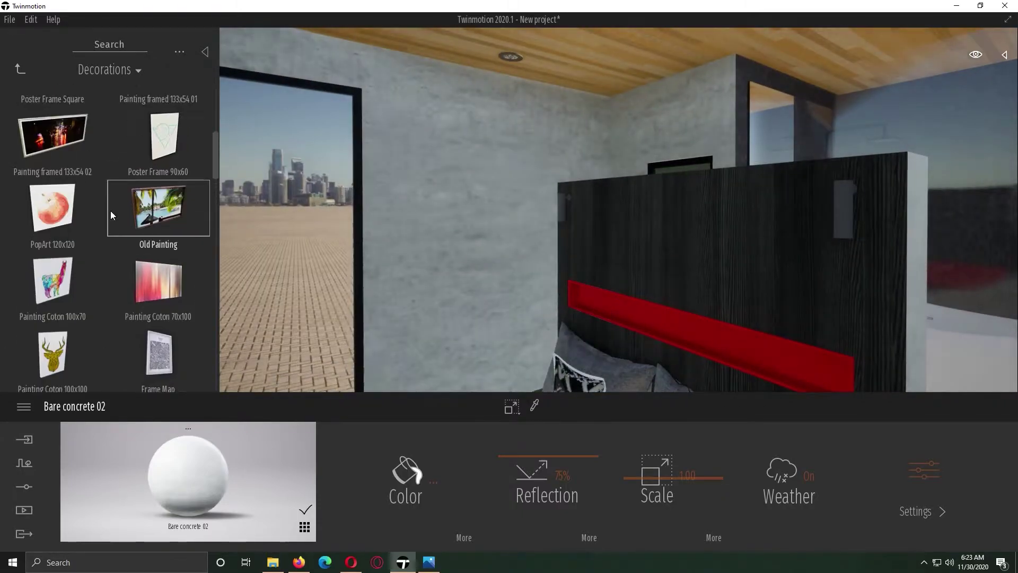
{"action": "left_click_drag", "start_coordinate": [75, 258], "coordinate": [493, 255]}
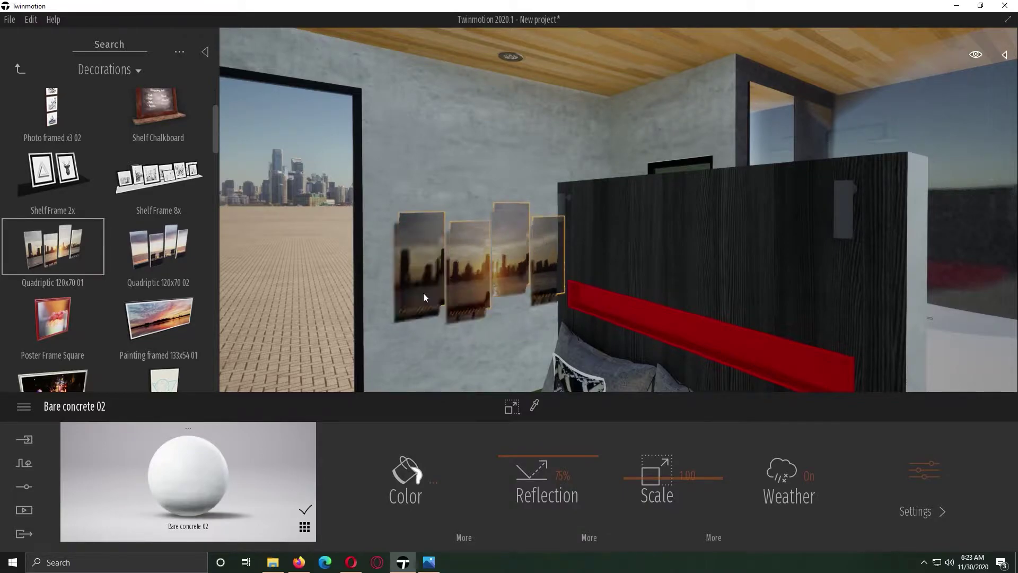
- Place IES 08 lights beneath the round downlight fixtures in the bedroom's wooden ceiling
{"action": "left_click", "coordinate": [21, 67]}
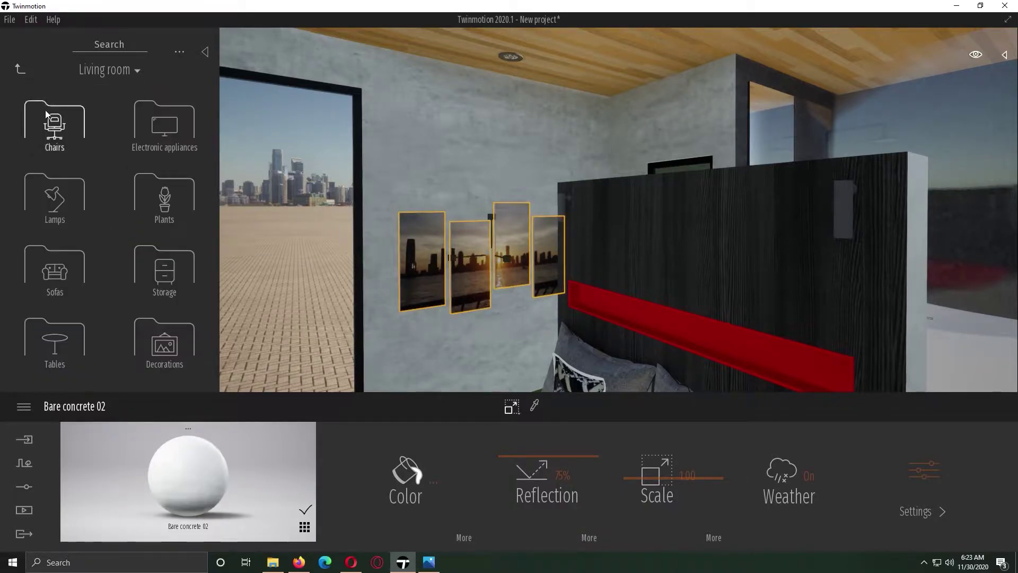
{"action": "left_click", "coordinate": [20, 69]}
{"action": "left_click", "coordinate": [22, 71]}
{"action": "left_click", "coordinate": [23, 72]}
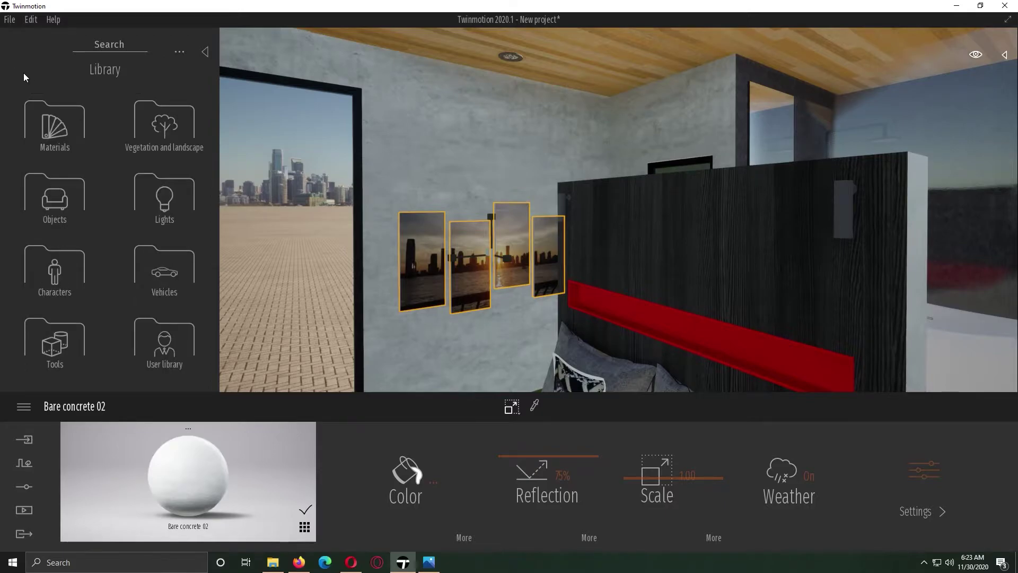
{"action": "left_click", "coordinate": [161, 192]}
{"action": "scroll", "coordinate": [162, 284], "scroll_direction": "down", "scroll_amount": 5}
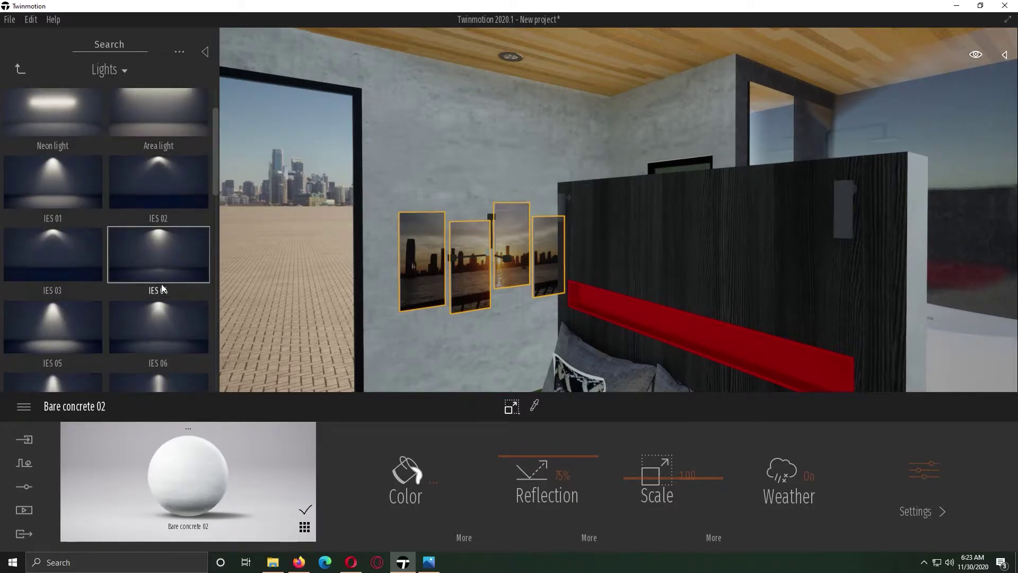
{"action": "left_click_drag", "start_coordinate": [179, 245], "coordinate": [513, 62]}
{"action": "left_click", "coordinate": [510, 57]}
{"action": "right_click_drag", "start_coordinate": [475, 96], "coordinate": [604, 170]}
{"action": "right_click_drag", "start_coordinate": [275, 115], "coordinate": [375, 184]}
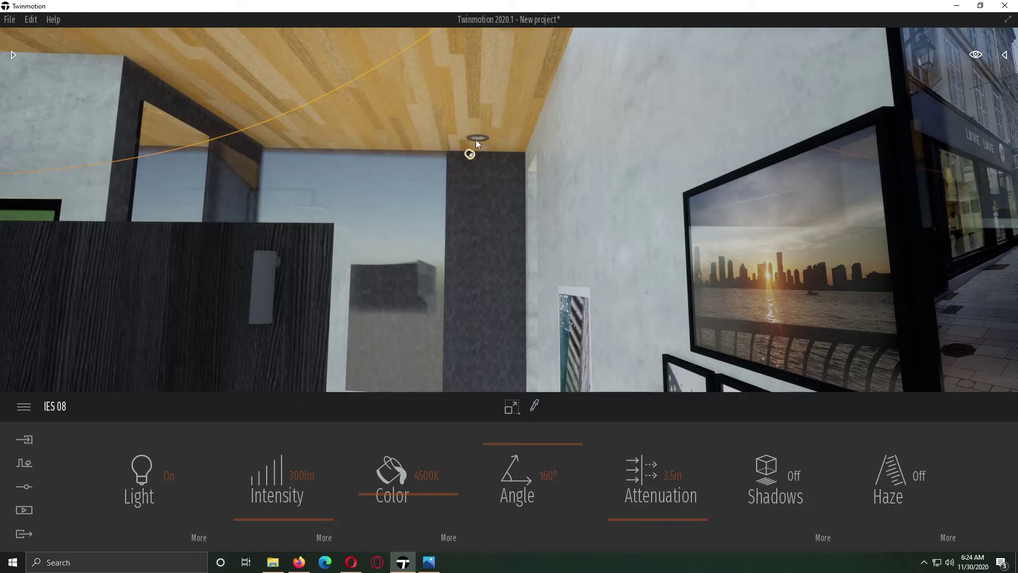
{"action": "right_click_drag", "start_coordinate": [374, 231], "coordinate": [262, 269]}
{"action": "left_click", "coordinate": [13, 54]}
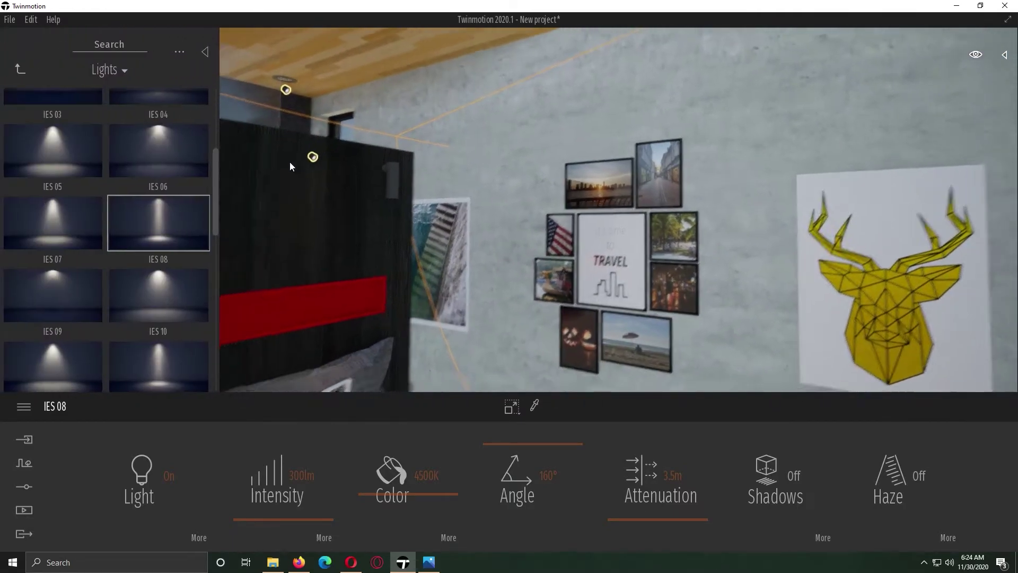
- Sample the Brushed aluminium 01 material from the washbasin faucet and apply it to the ring of the ceiling downlight
{"action": "right_click_drag", "start_coordinate": [290, 163], "coordinate": [302, 156]}
{"action": "scroll", "coordinate": [302, 155], "scroll_direction": "down", "scroll_amount": 8}
{"action": "scroll", "coordinate": [305, 156], "scroll_direction": "up", "scroll_amount": 8}
{"action": "scroll", "coordinate": [305, 155], "scroll_direction": "up", "scroll_amount": 5}
{"action": "scroll", "coordinate": [549, 194], "scroll_direction": "down", "scroll_amount": 4}
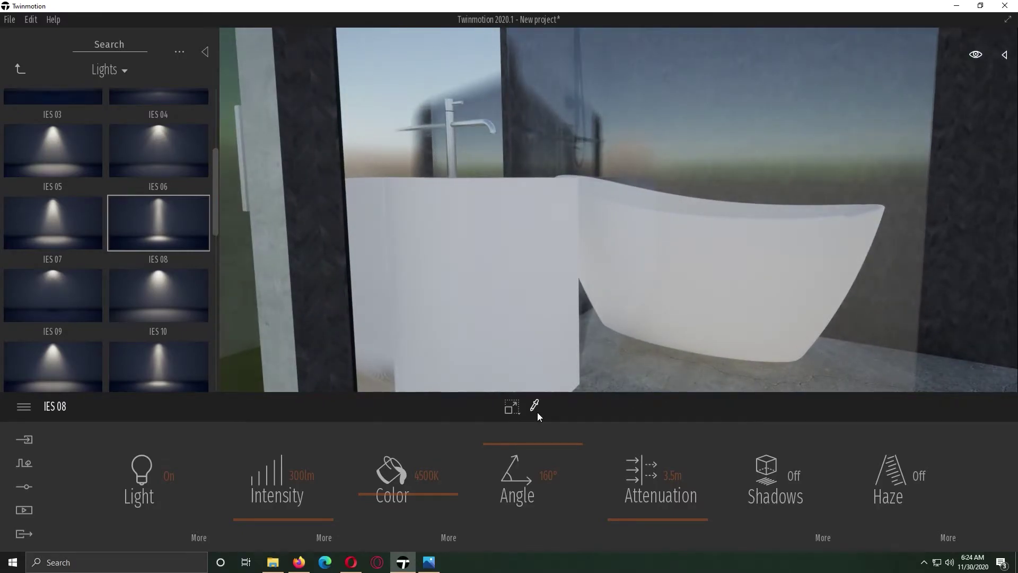
{"action": "left_click", "coordinate": [535, 407]}
{"action": "left_click", "coordinate": [456, 121]}
{"action": "right_click_drag", "start_coordinate": [478, 199], "coordinate": [479, 199]}
{"action": "left_click_drag", "start_coordinate": [91, 533], "coordinate": [515, 117]}
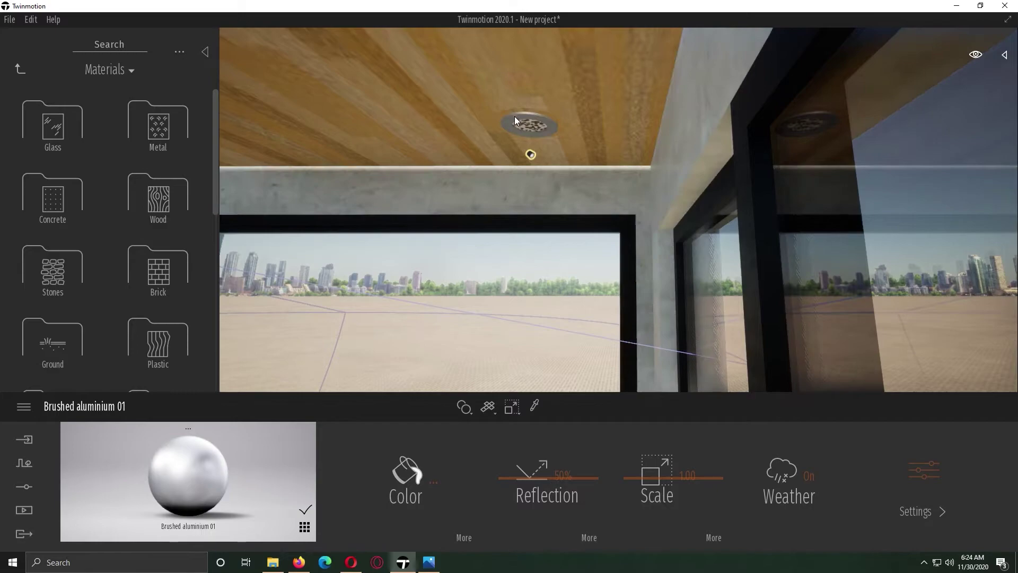
- Sample the speckled lens of the ceiling downlight and replace its material with Neon 01
{"action": "left_click", "coordinate": [535, 407]}
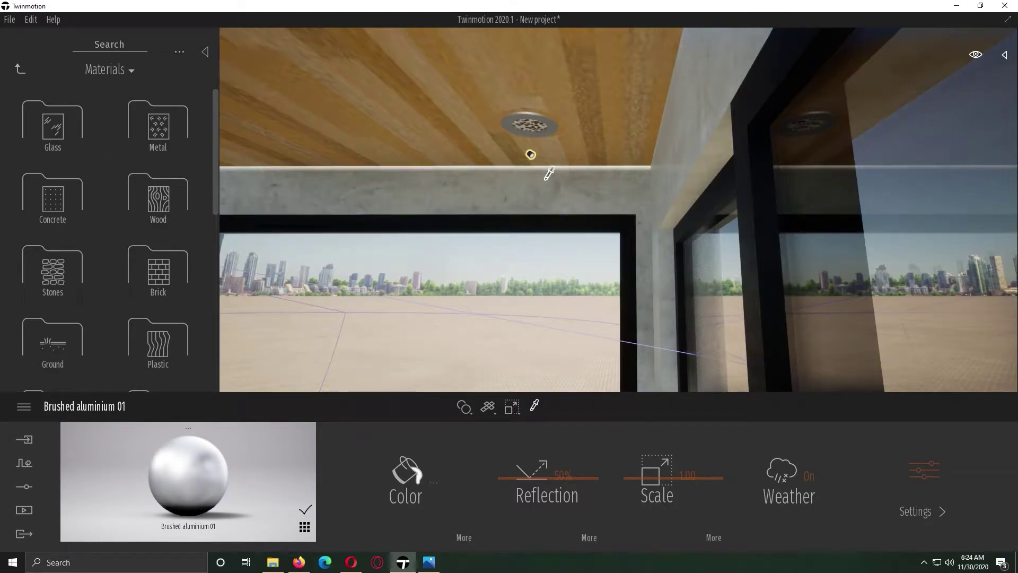
{"action": "left_click", "coordinate": [537, 127]}
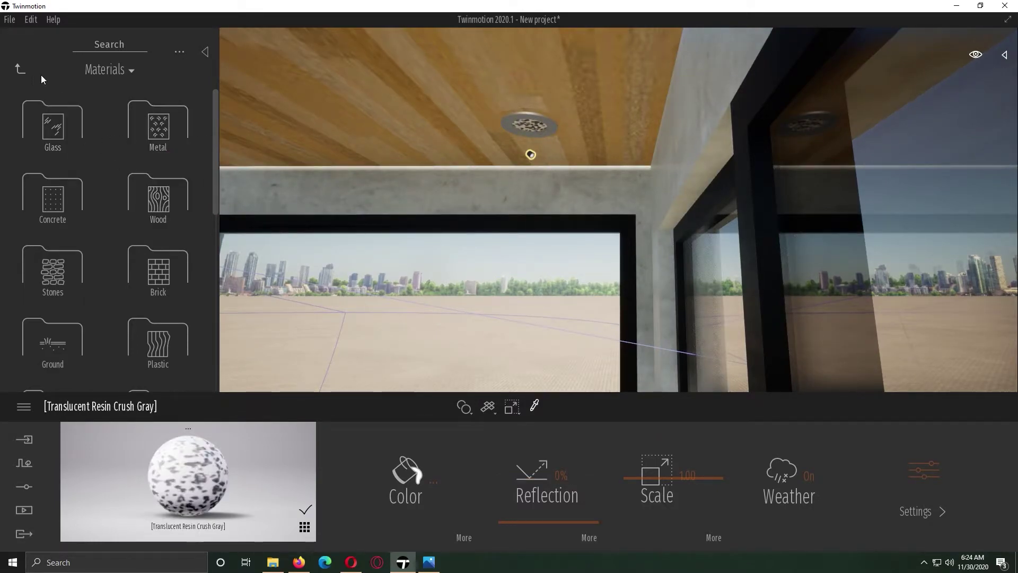
{"action": "left_click", "coordinate": [19, 70]}
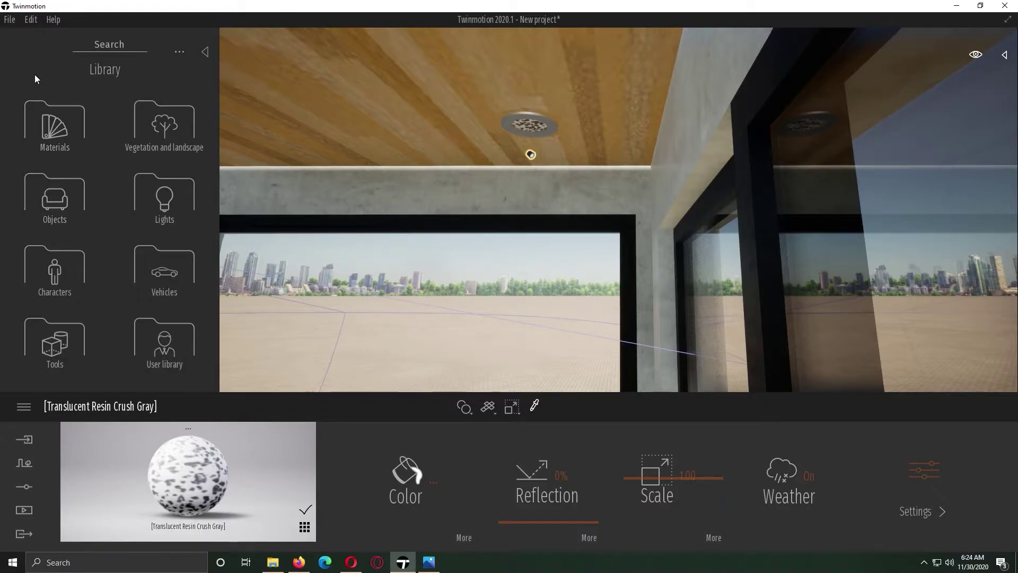
{"action": "left_click", "coordinate": [164, 198]}
{"action": "scroll", "coordinate": [147, 221], "scroll_direction": "down", "scroll_amount": 2}
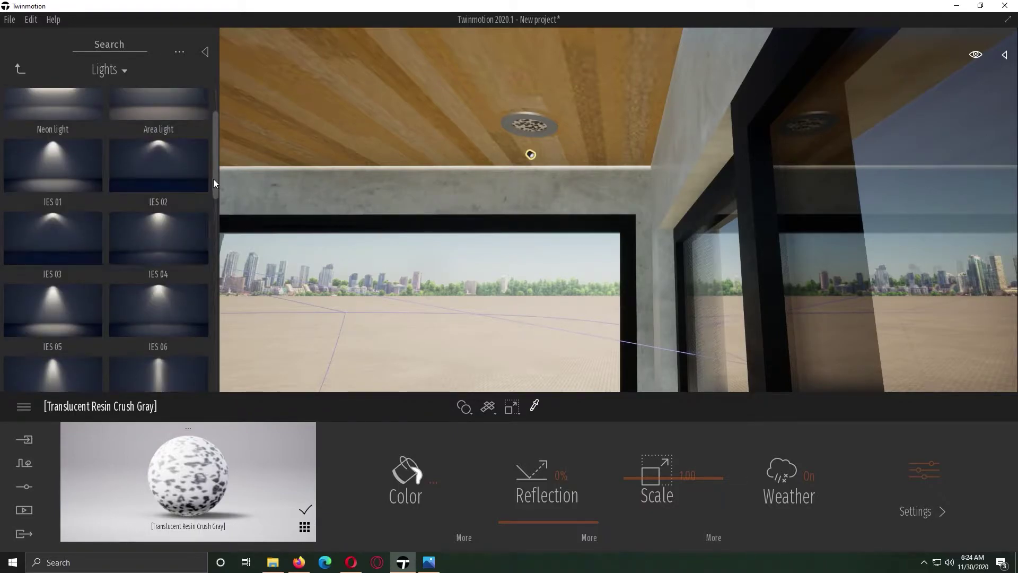
{"action": "scroll", "coordinate": [213, 179], "scroll_direction": "up", "scroll_amount": 2}
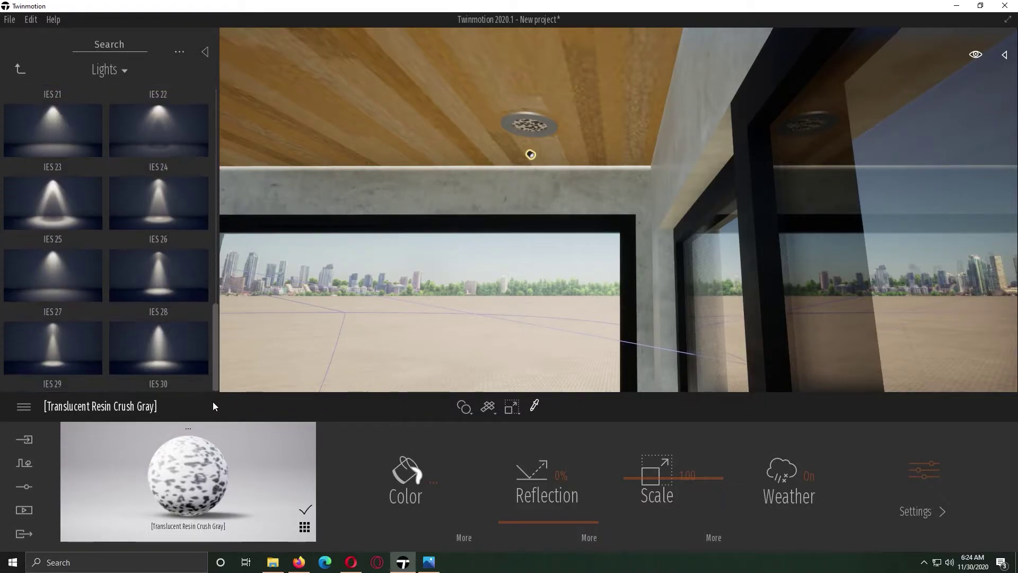
{"action": "left_click", "coordinate": [20, 72]}
{"action": "left_click", "coordinate": [58, 130]}
{"action": "left_click_drag", "start_coordinate": [217, 183], "coordinate": [234, 372]}
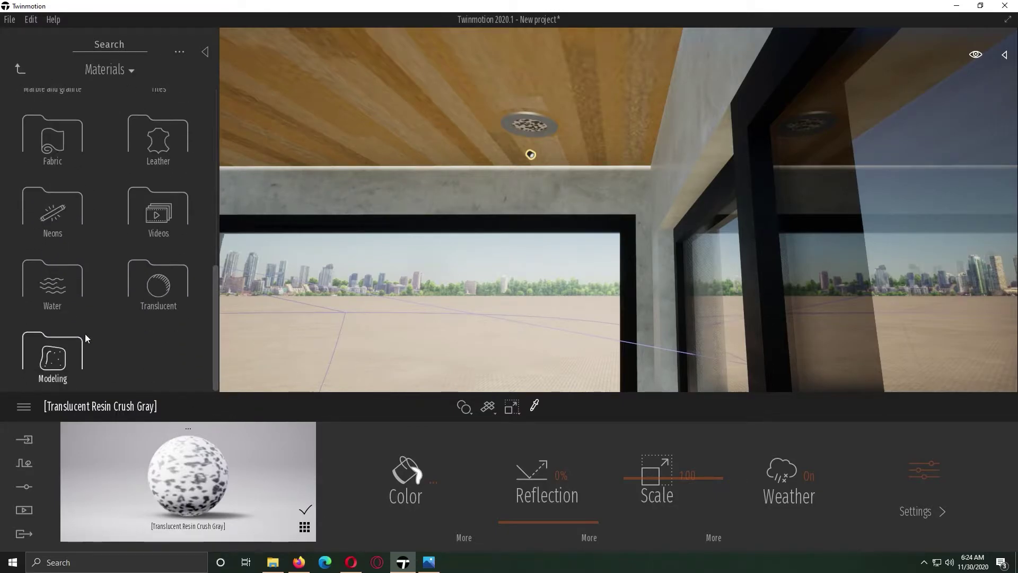
{"action": "left_click", "coordinate": [53, 211]}
{"action": "left_click_drag", "start_coordinate": [54, 116], "coordinate": [528, 129]}
- Apply the Carpet wool var 03 fabric material to the grey bedspread
{"action": "right_click_drag", "start_coordinate": [606, 158], "coordinate": [308, 310]}
{"action": "key", "text": "w"}
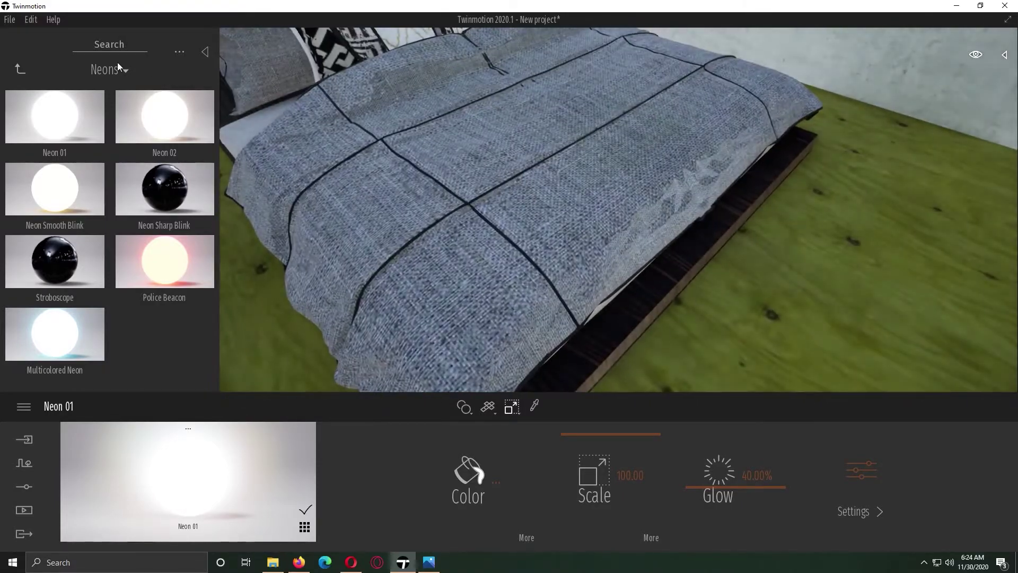
{"action": "left_click", "coordinate": [18, 69]}
{"action": "left_click_drag", "start_coordinate": [212, 145], "coordinate": [209, 295]}
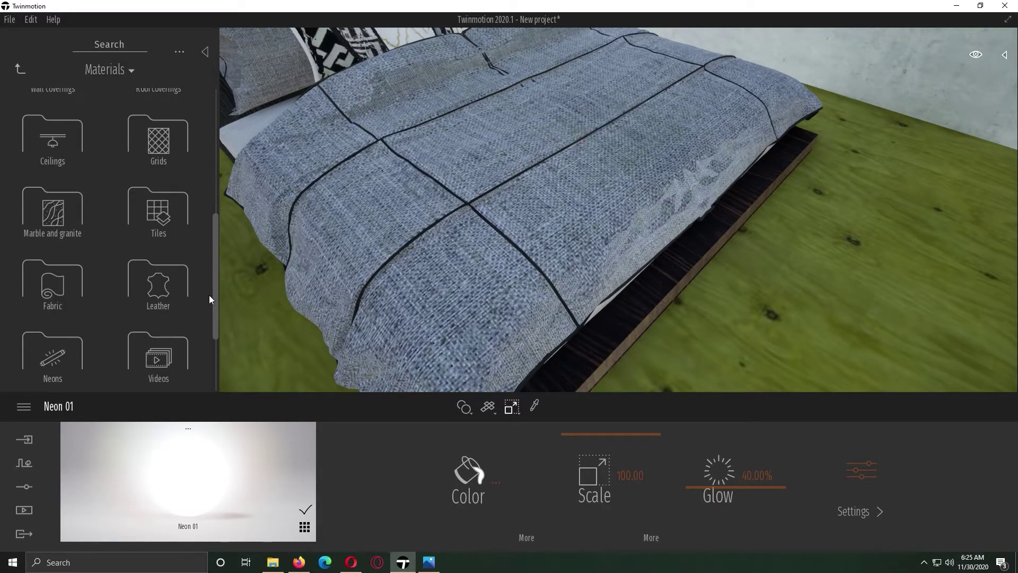
{"action": "left_click", "coordinate": [69, 285]}
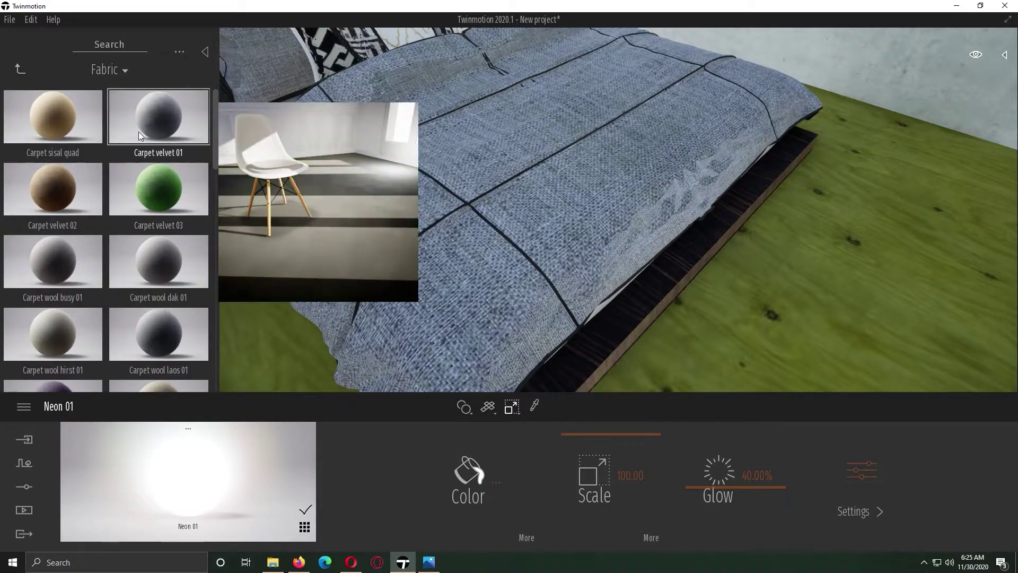
{"action": "scroll", "coordinate": [219, 256], "scroll_direction": "down", "scroll_amount": 2}
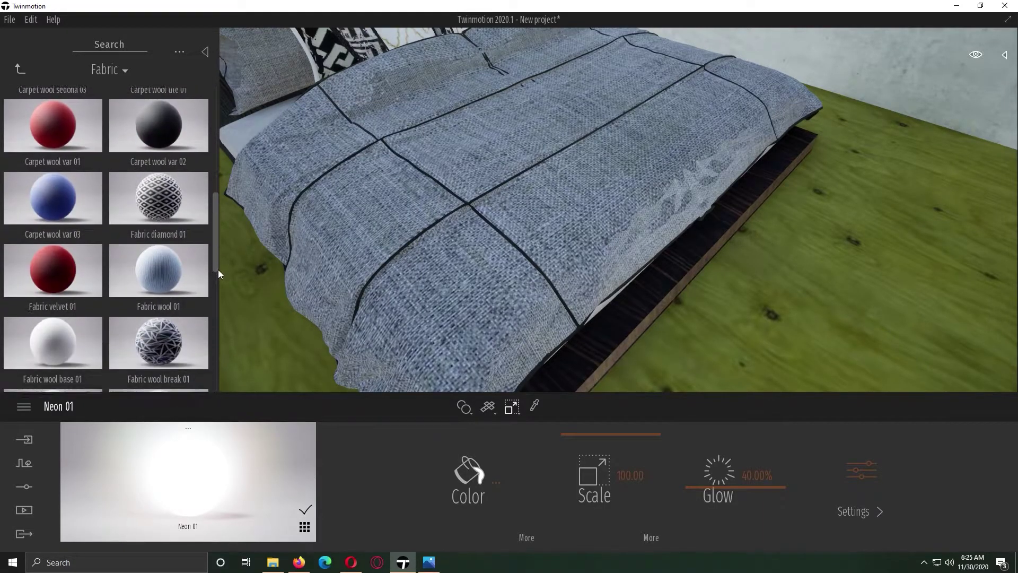
{"action": "mouse_move", "coordinate": [52, 185]}
{"action": "left_click_drag", "start_coordinate": [51, 186], "coordinate": [449, 291]}
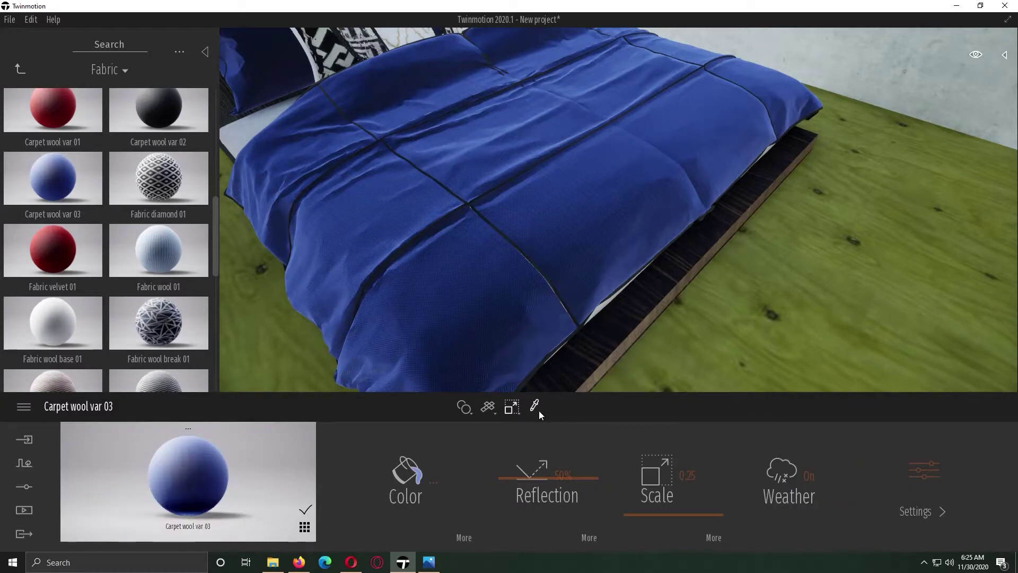
- Recolor the bedspread's fabric to light blue 53BBDB, and replace it on the bed with Fabric wool base 01
{"action": "left_click", "coordinate": [433, 482]}
{"action": "mouse_move", "coordinate": [396, 248]}
{"action": "left_mouse_down"}
{"action": "mouse_move", "coordinate": [409, 258]}
{"action": "mouse_move", "coordinate": [392, 260]}
{"action": "left_mouse_up"}
{"action": "left_click", "coordinate": [373, 257]}
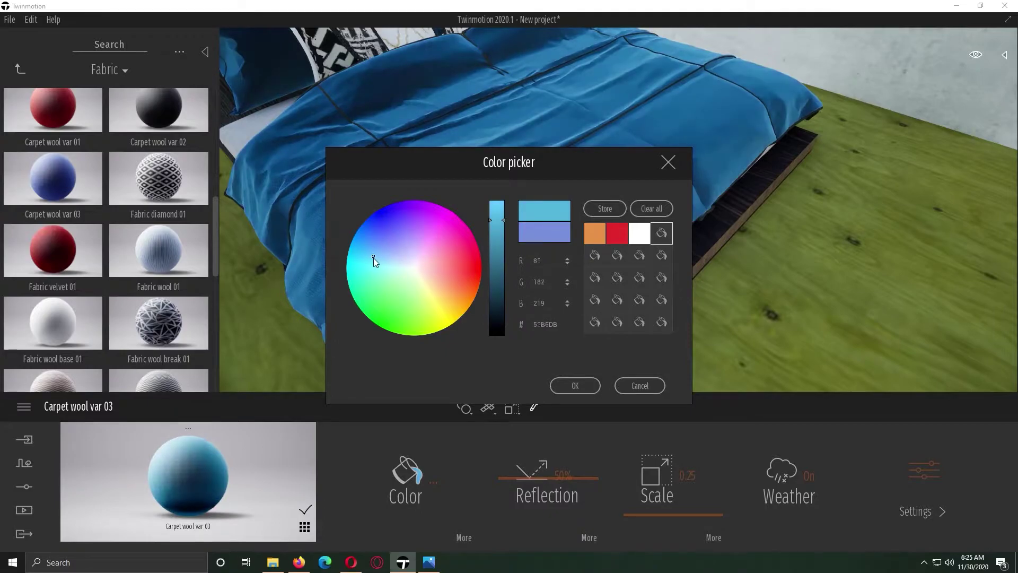
{"action": "mouse_move", "coordinate": [58, 329]}
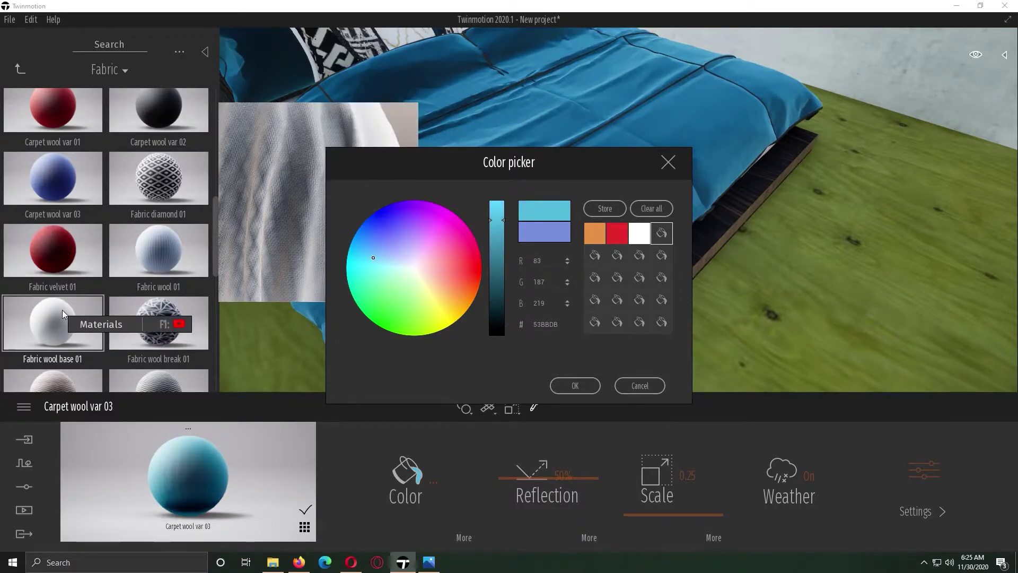
{"action": "left_click", "coordinate": [567, 389]}
{"action": "left_click_drag", "start_coordinate": [49, 323], "coordinate": [424, 279]}
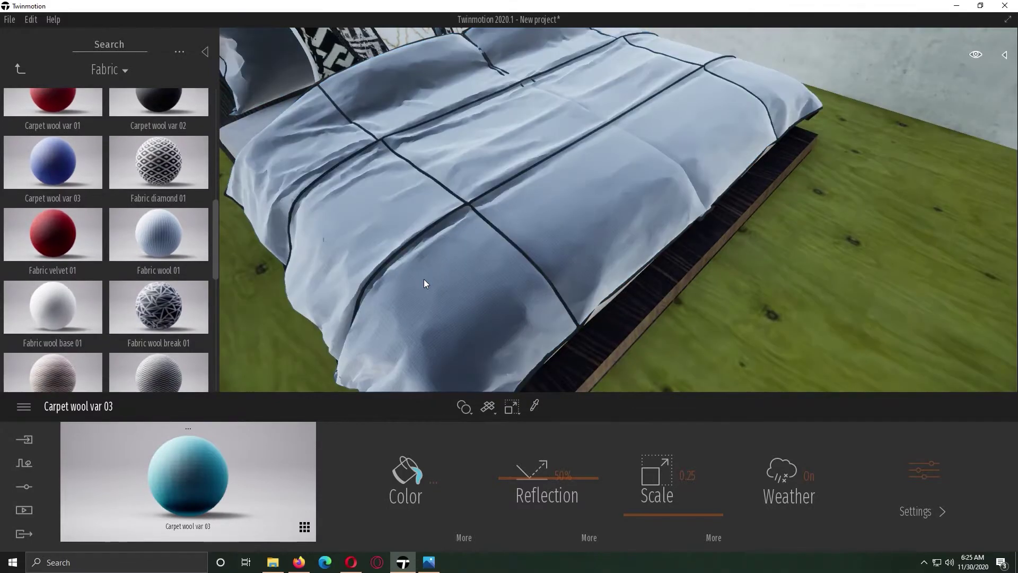
- Undo the last bedspread material and apply the Fabric wool shaggy 01 fabric to it instead
{"action": "key", "text": "ctrl+z"}
{"action": "scroll", "coordinate": [166, 284], "scroll_direction": "down", "scroll_amount": 1}
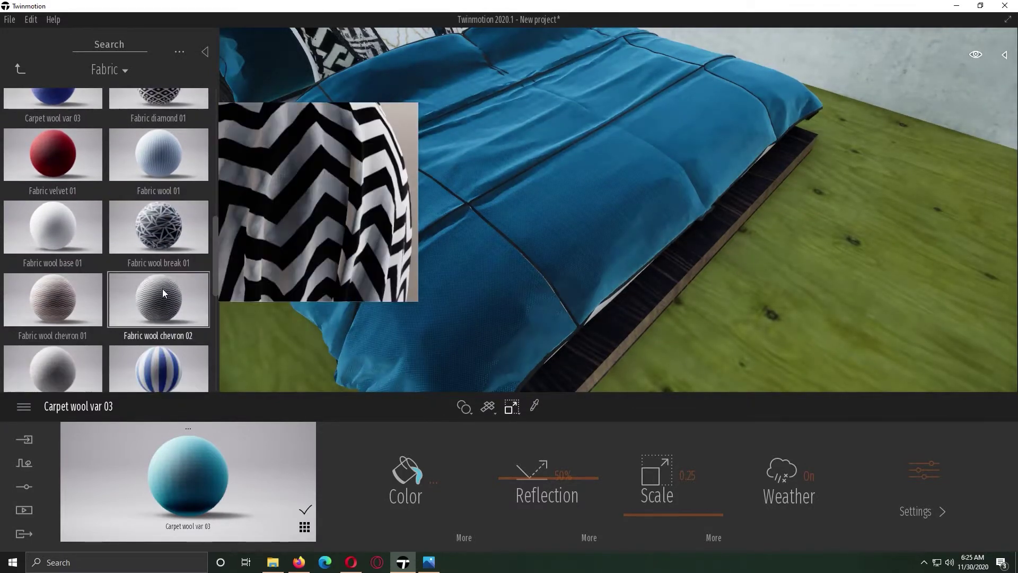
{"action": "left_click_drag", "start_coordinate": [62, 374], "coordinate": [479, 320]}
{"action": "right_click_drag", "start_coordinate": [480, 319], "coordinate": [451, 271]}
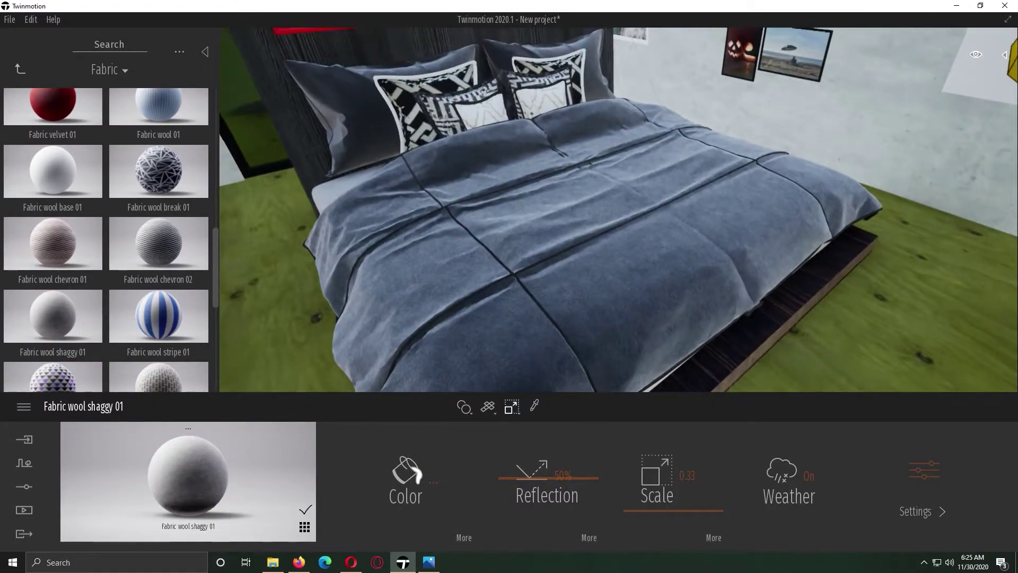
- Recolor the bedspread's shaggy wool fabric to the pale blue-white F2F6FF
{"action": "left_click", "coordinate": [435, 481]}
{"action": "mouse_move", "coordinate": [402, 252]}
{"action": "left_mouse_down"}
{"action": "mouse_move", "coordinate": [387, 258]}
{"action": "mouse_move", "coordinate": [434, 241]}
{"action": "mouse_move", "coordinate": [440, 257]}
{"action": "mouse_move", "coordinate": [413, 270]}
{"action": "left_mouse_up"}
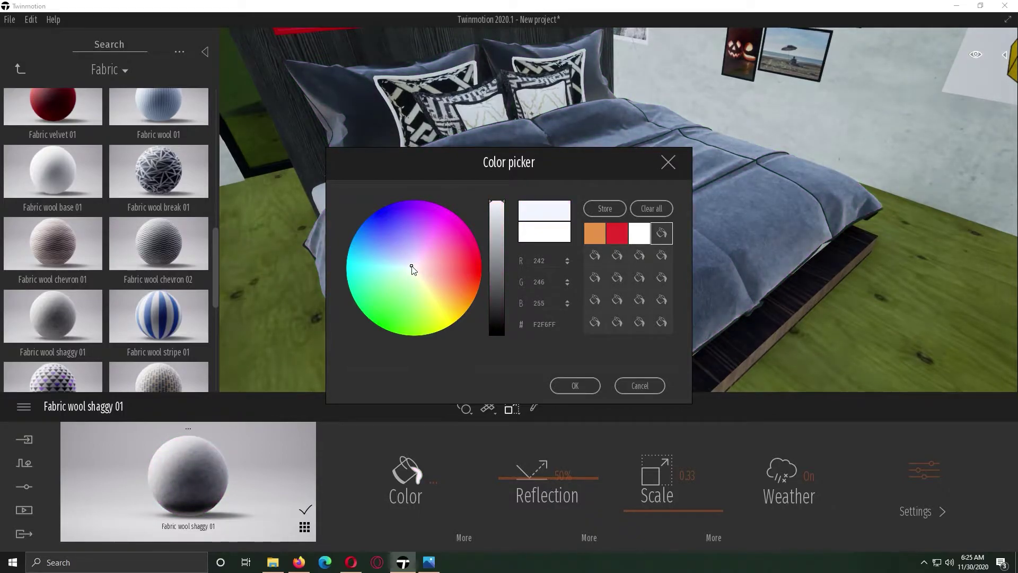
{"action": "left_click", "coordinate": [555, 386]}
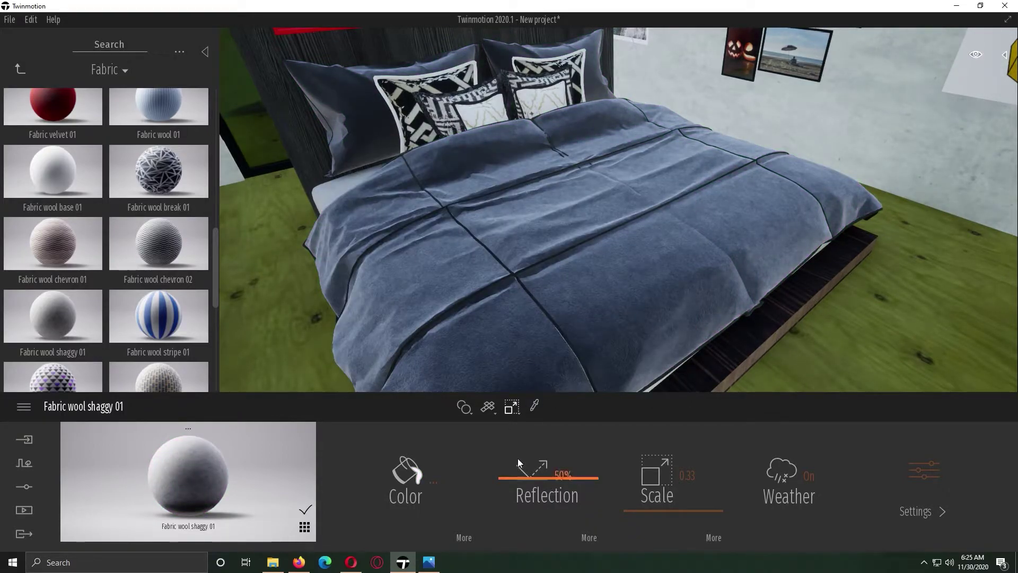
- Apply Fabric wool chevron 02 to the large patterned cushions and Fabric wool chevron 01 to the smaller cushions in front
{"action": "scroll", "coordinate": [55, 171], "scroll_direction": "up", "scroll_amount": 1}
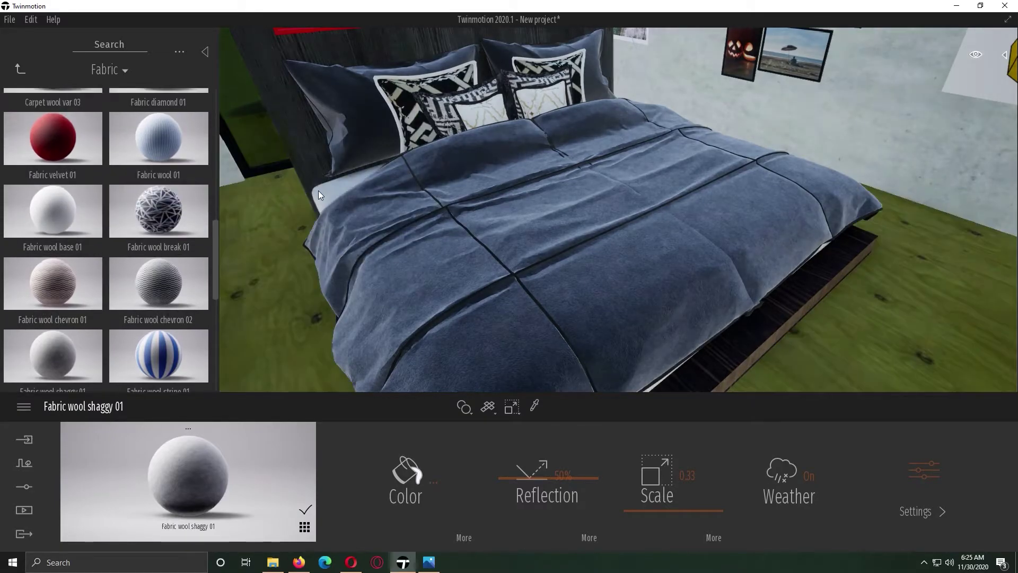
{"action": "left_click_drag", "start_coordinate": [161, 280], "coordinate": [413, 119]}
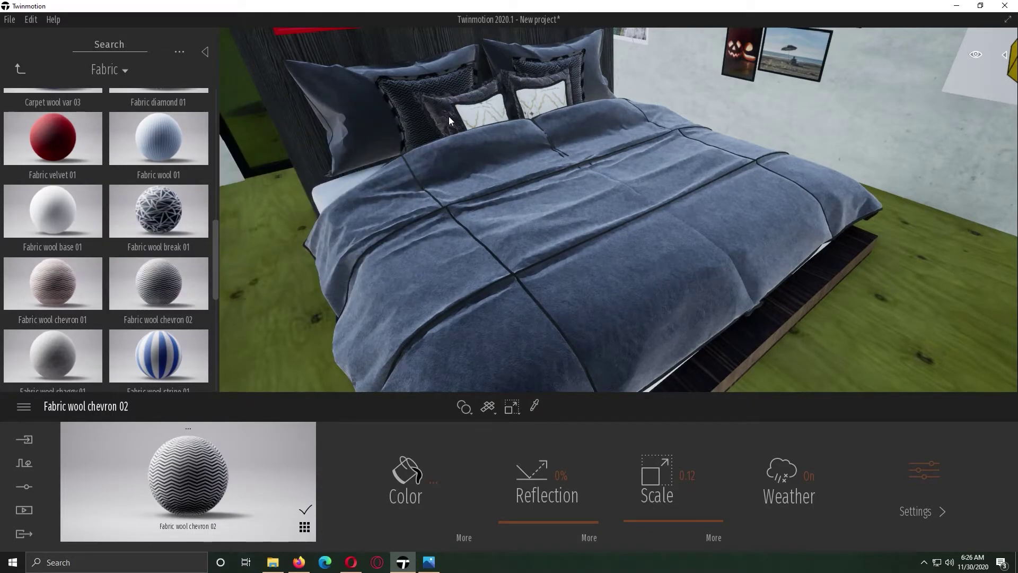
{"action": "left_click_drag", "start_coordinate": [449, 116], "coordinate": [449, 116]}
{"action": "left_click_drag", "start_coordinate": [63, 282], "coordinate": [342, 160]}
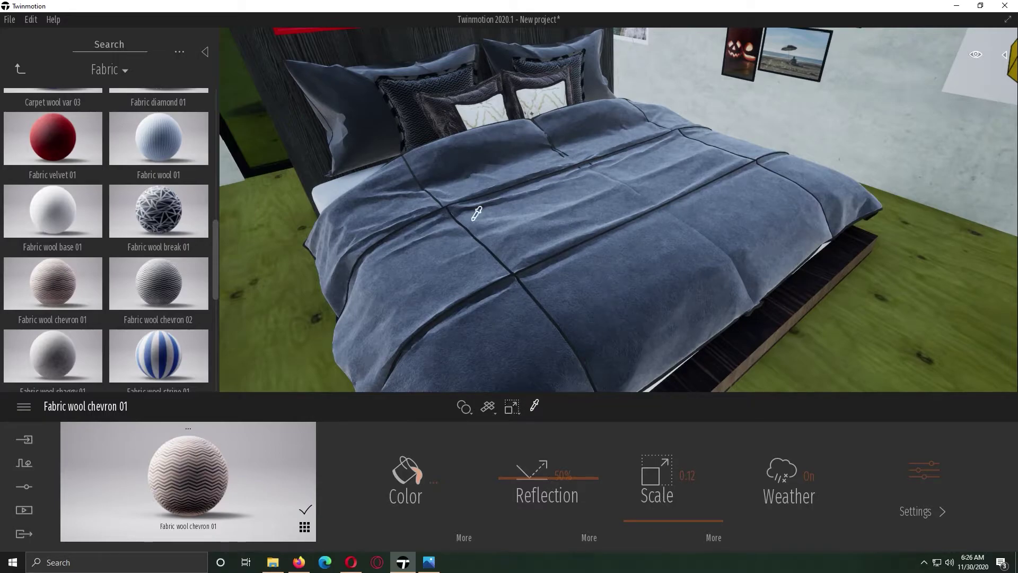
- Sample the Fabric wool chevron 02 material from the large cushion and try it on the bedspread and pillows
{"action": "left_click", "coordinate": [404, 79]}
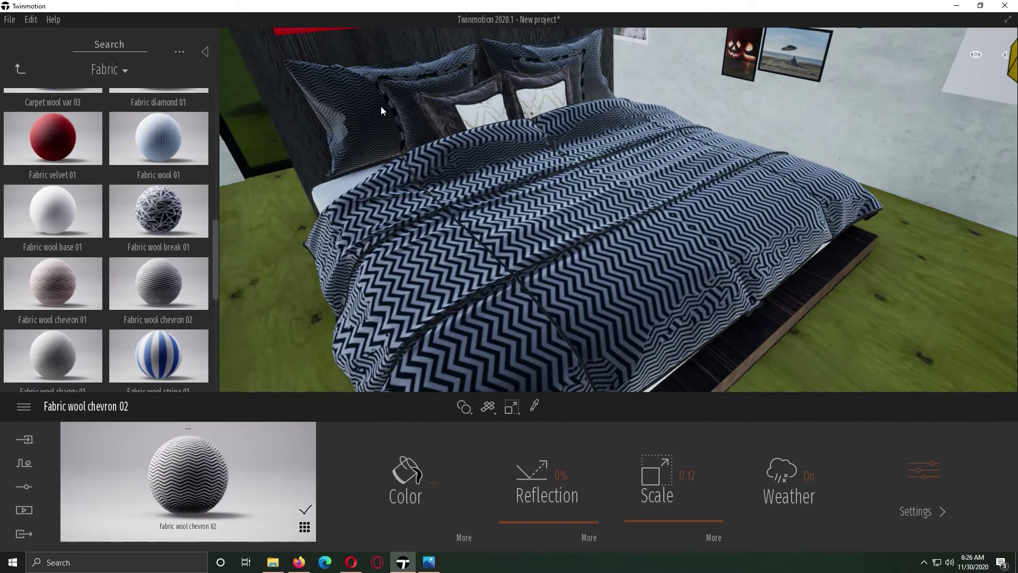
{"action": "right_click_drag", "start_coordinate": [390, 101], "coordinate": [324, 66]}
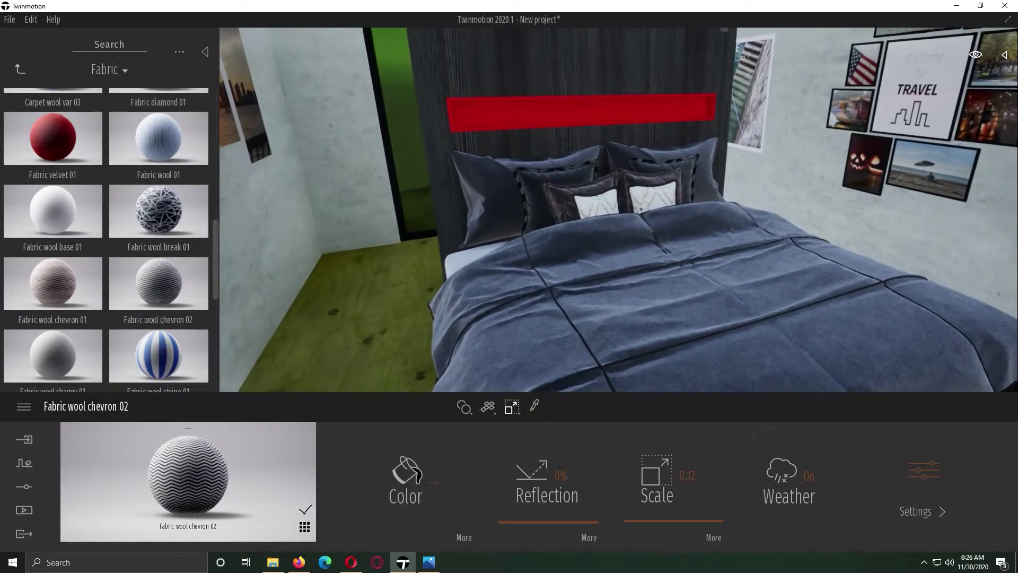
- Apply the Roughcast coating 03 wall covering to the dark wood wall behind the bed
{"action": "left_click", "coordinate": [20, 69]}
{"action": "scroll", "coordinate": [56, 272], "scroll_direction": "down", "scroll_amount": 3}
{"action": "left_click", "coordinate": [55, 260]}
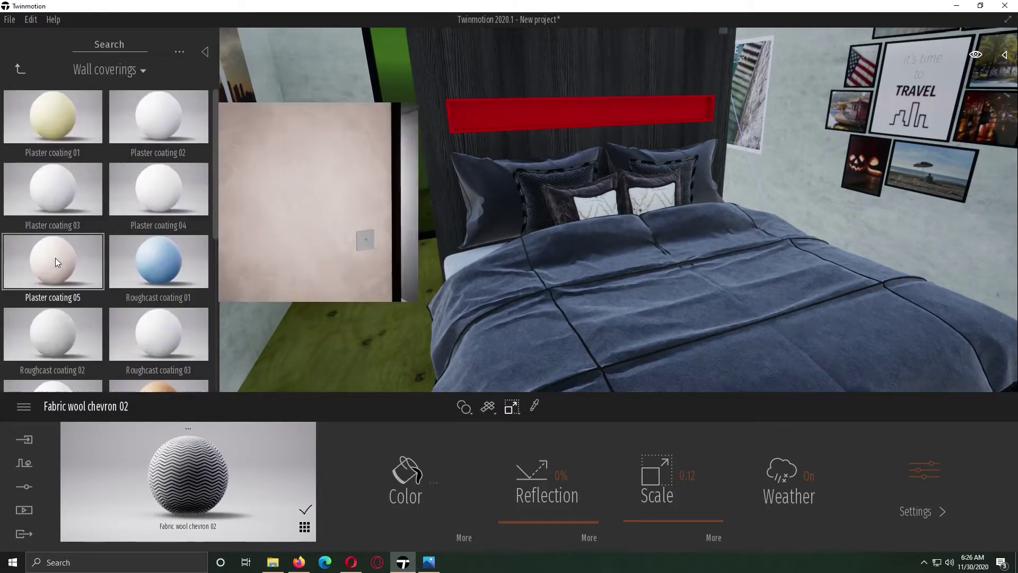
{"action": "left_click_drag", "start_coordinate": [498, 77], "coordinate": [53, 162]}
{"action": "mouse_move", "coordinate": [115, 195]}
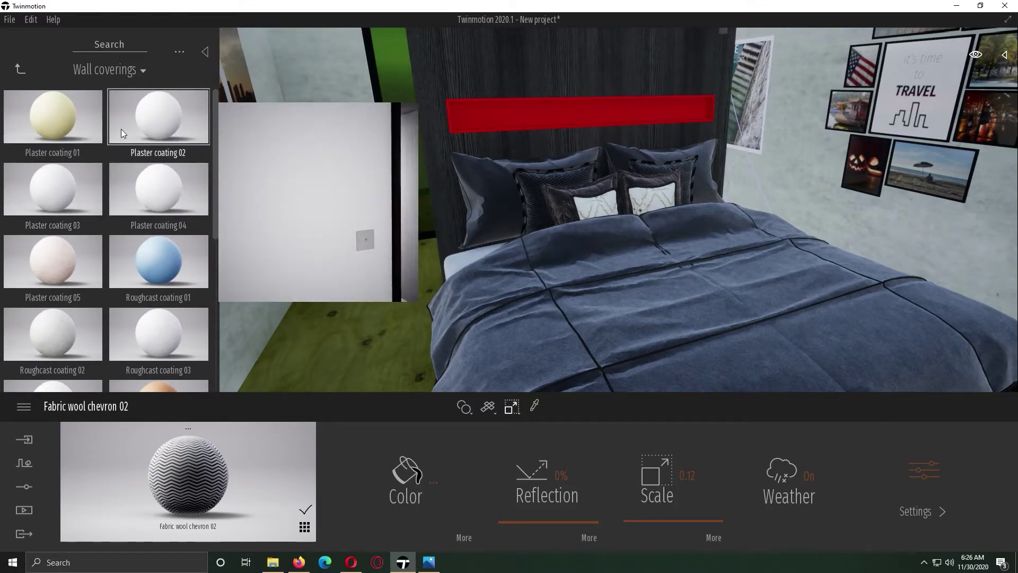
{"action": "scroll", "coordinate": [133, 279], "scroll_direction": "down", "scroll_amount": 1}
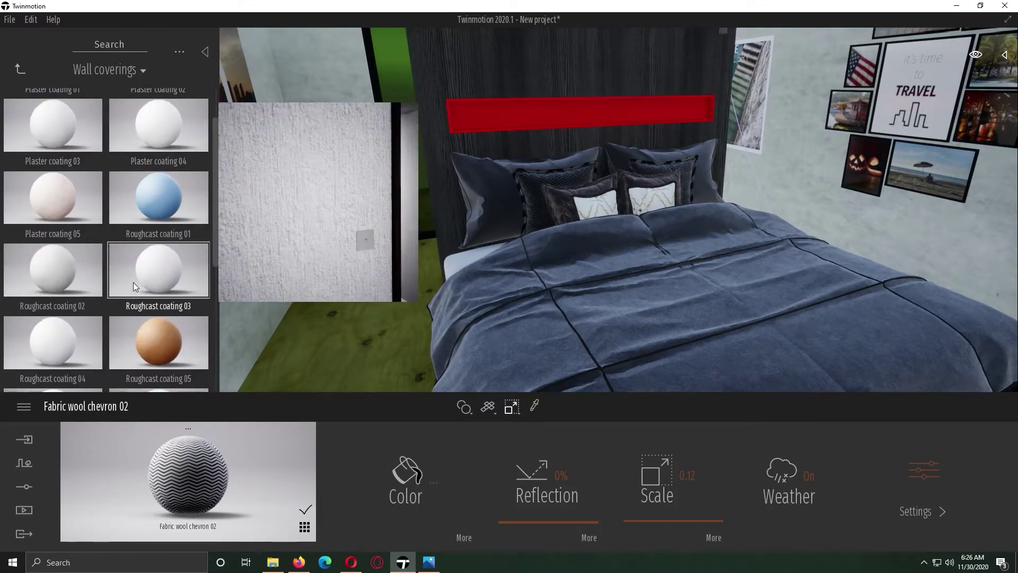
{"action": "left_click_drag", "start_coordinate": [132, 282], "coordinate": [472, 85]}
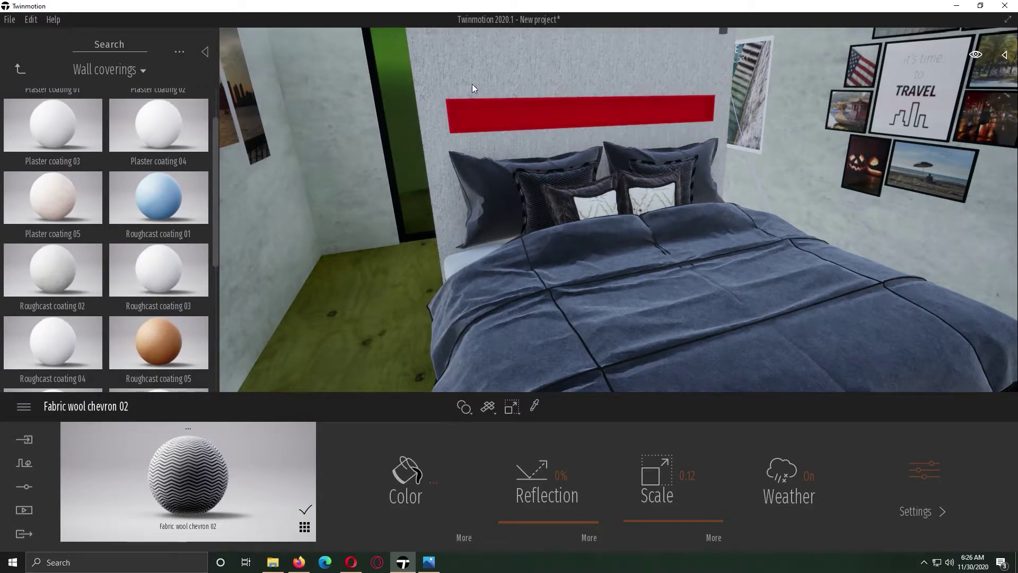
- Apply the Ash 04 E herringbone wood material to the green bedroom floor
{"action": "left_click", "coordinate": [20, 68]}
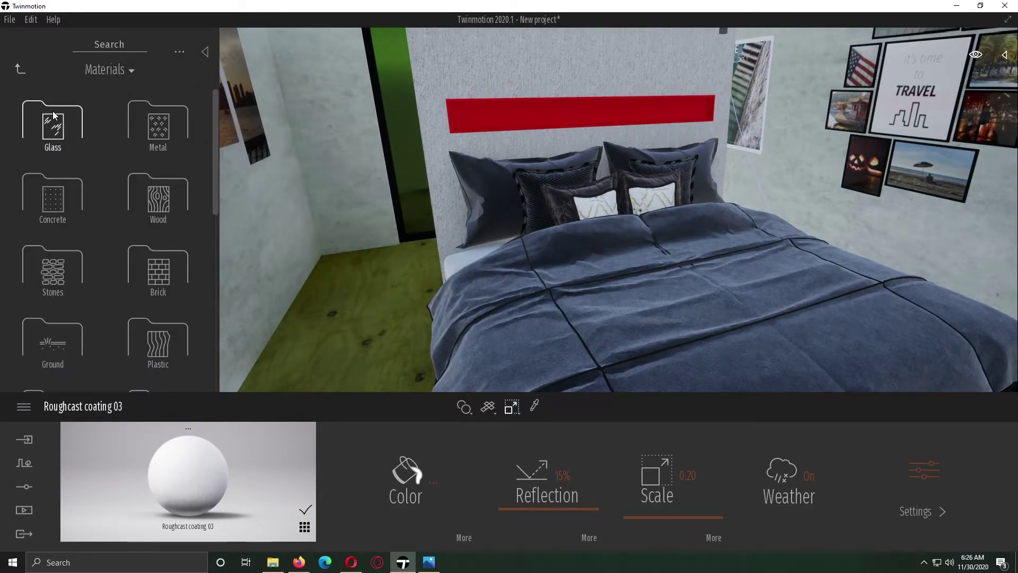
{"action": "left_click", "coordinate": [158, 198]}
{"action": "scroll", "coordinate": [139, 276], "scroll_direction": "down", "scroll_amount": 3}
{"action": "scroll", "coordinate": [139, 276], "scroll_direction": "down", "scroll_amount": 1}
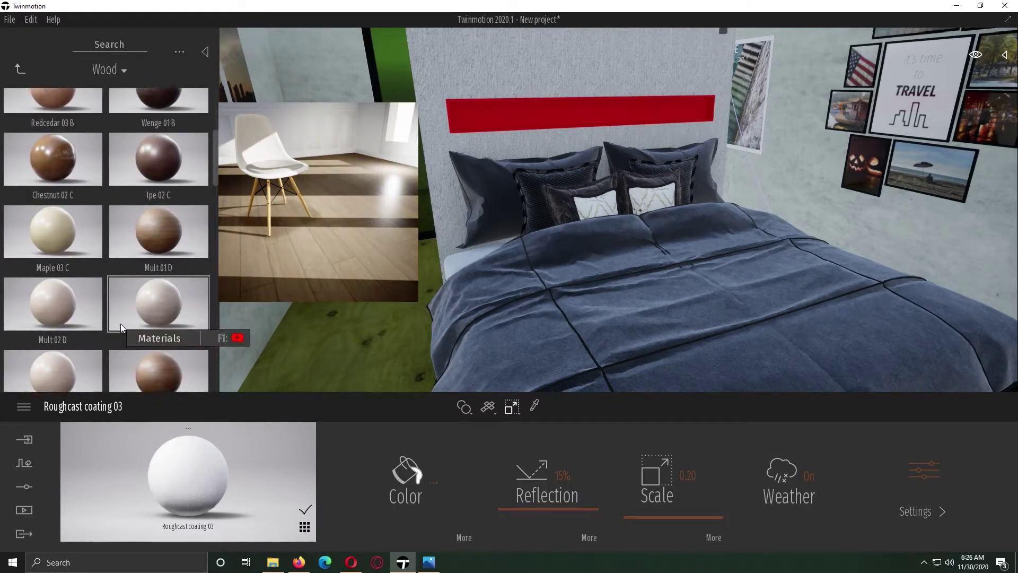
{"action": "scroll", "coordinate": [43, 316], "scroll_direction": "down", "scroll_amount": 3}
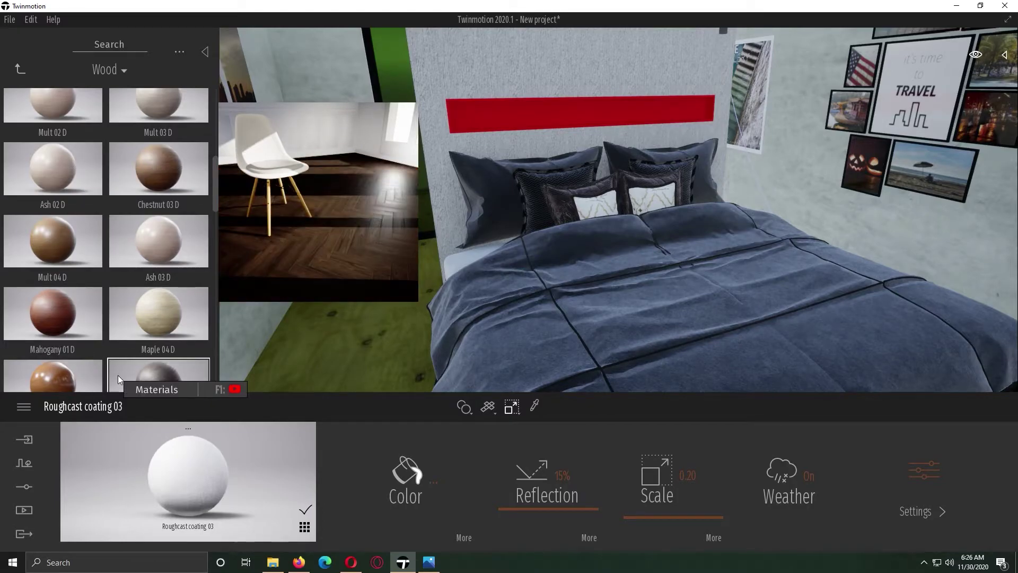
{"action": "scroll", "coordinate": [126, 180], "scroll_direction": "down", "scroll_amount": 3}
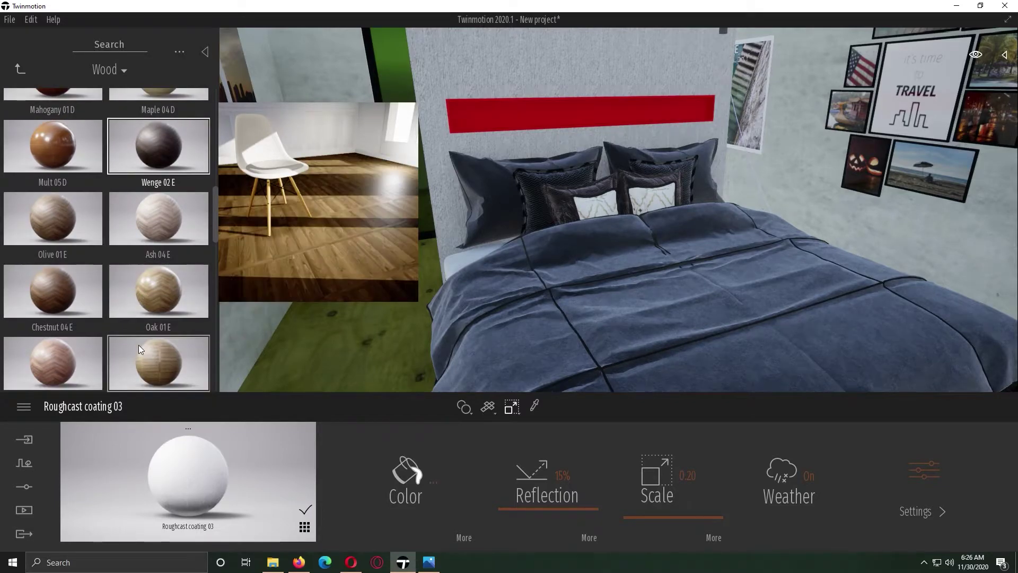
{"action": "left_click_drag", "start_coordinate": [158, 218], "coordinate": [365, 371]}
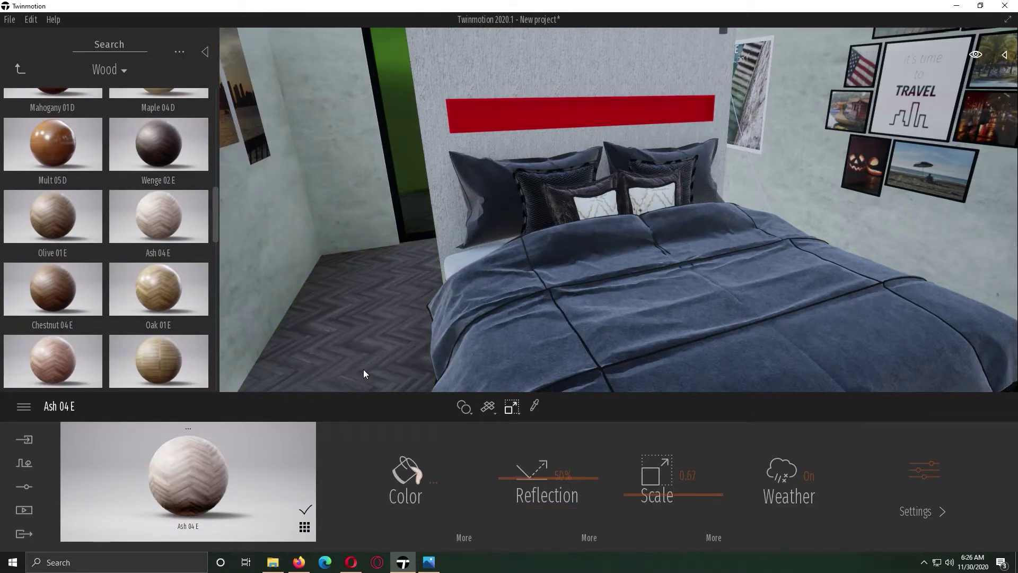
{"action": "left_click", "coordinate": [421, 480]}
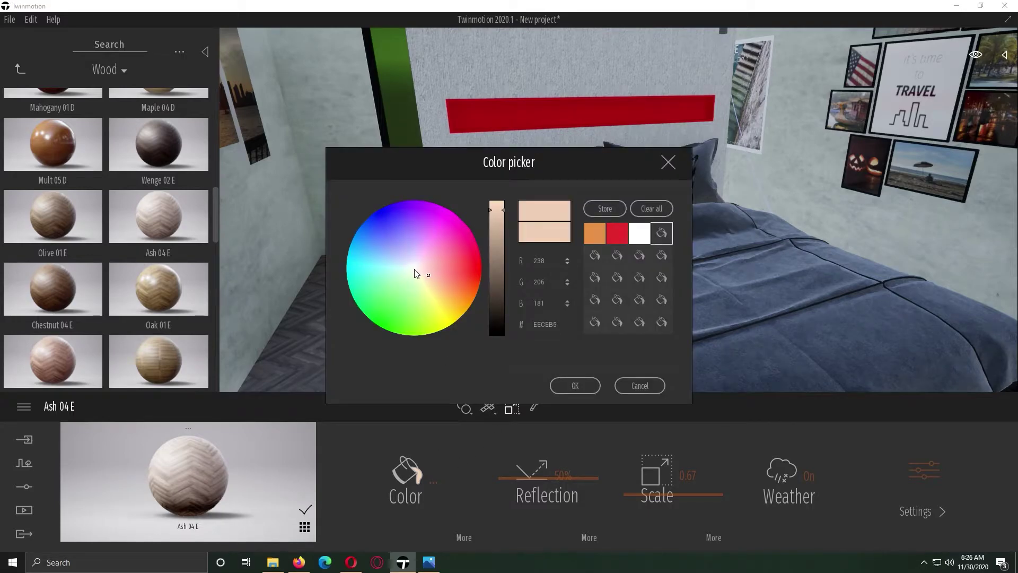
{"action": "left_click", "coordinate": [417, 268]}
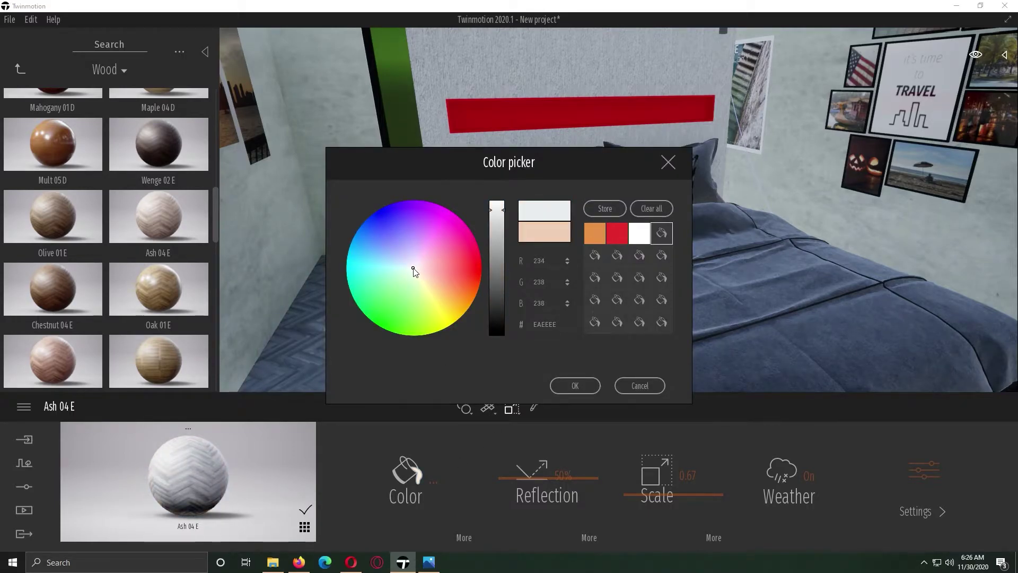
{"action": "left_click", "coordinate": [641, 385]}
- Brighten the floor's Ash 04 E wood color to FFDCC1
{"action": "left_click", "coordinate": [409, 479]}
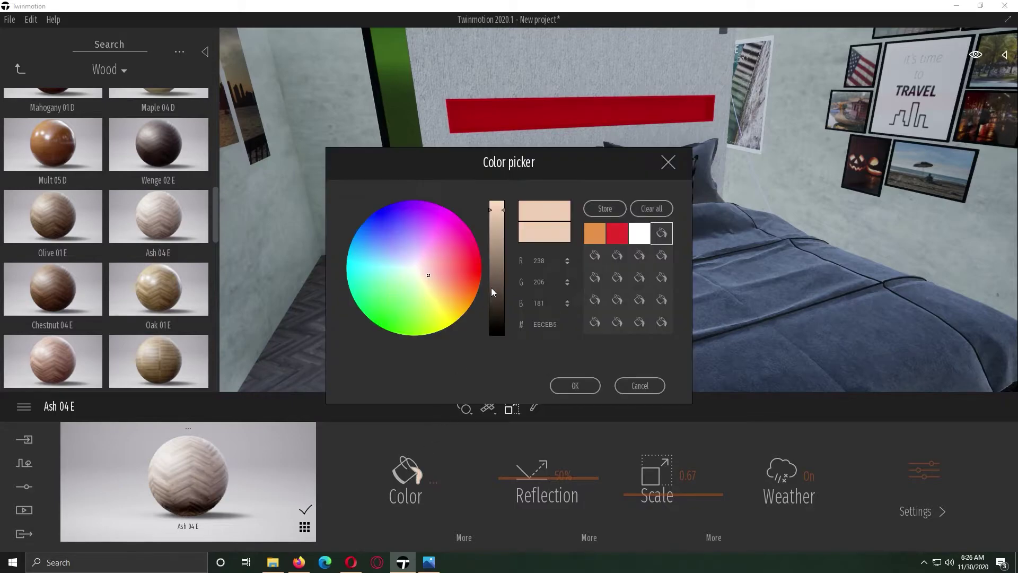
{"action": "left_click", "coordinate": [505, 211]}
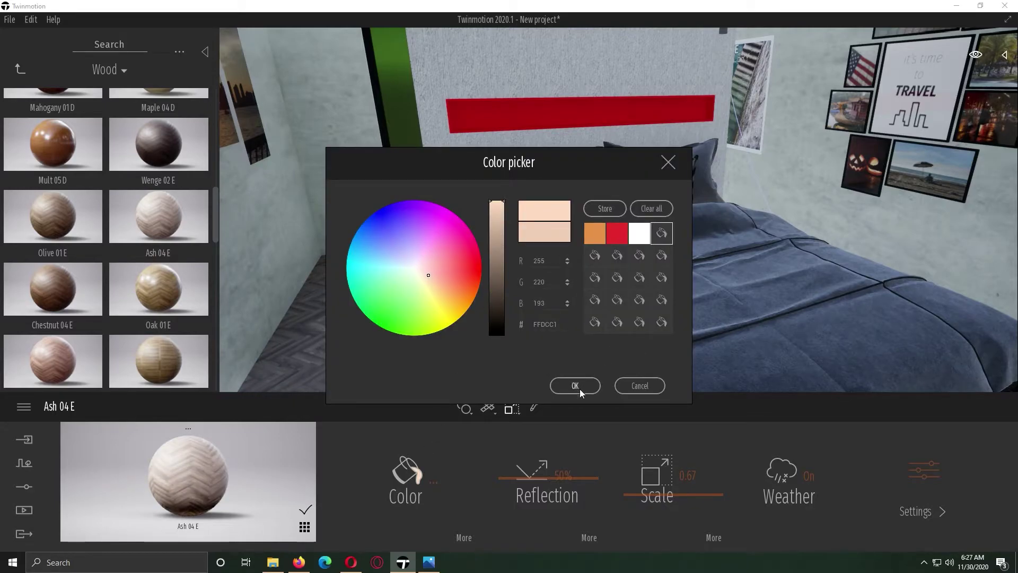
{"action": "left_click", "coordinate": [576, 386]}
- Set the floor wood's scale to 1.39 and its reflection to 67%
{"action": "mouse_move", "coordinate": [506, 318]}
{"action": "right_mouse_down"}
{"action": "mouse_move", "coordinate": [637, 329]}
{"action": "mouse_move", "coordinate": [505, 318]}
{"action": "right_mouse_up"}
{"action": "left_click_drag", "start_coordinate": [636, 500], "coordinate": [642, 476]}
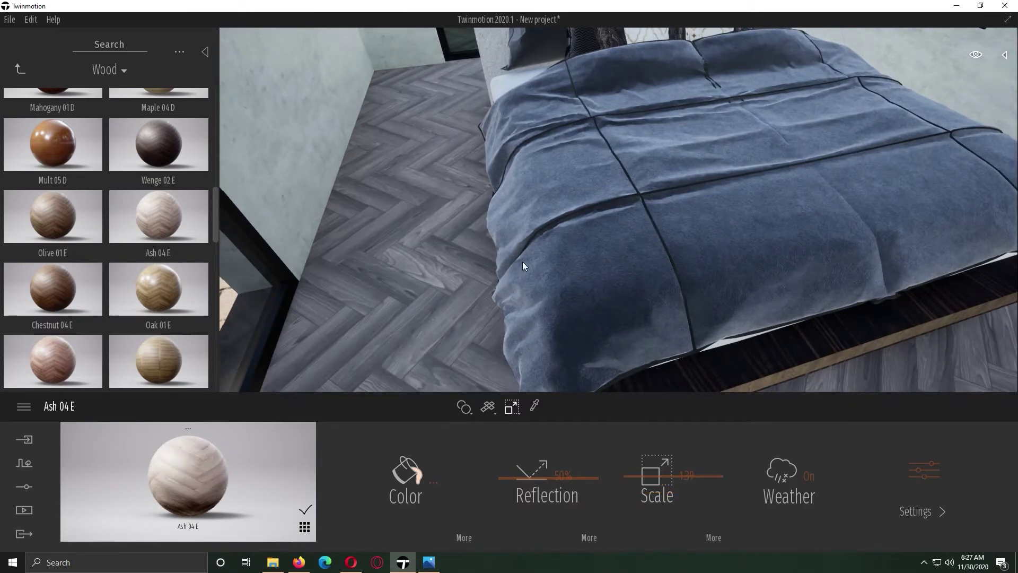
{"action": "right_click_drag", "start_coordinate": [523, 267], "coordinate": [626, 265]}
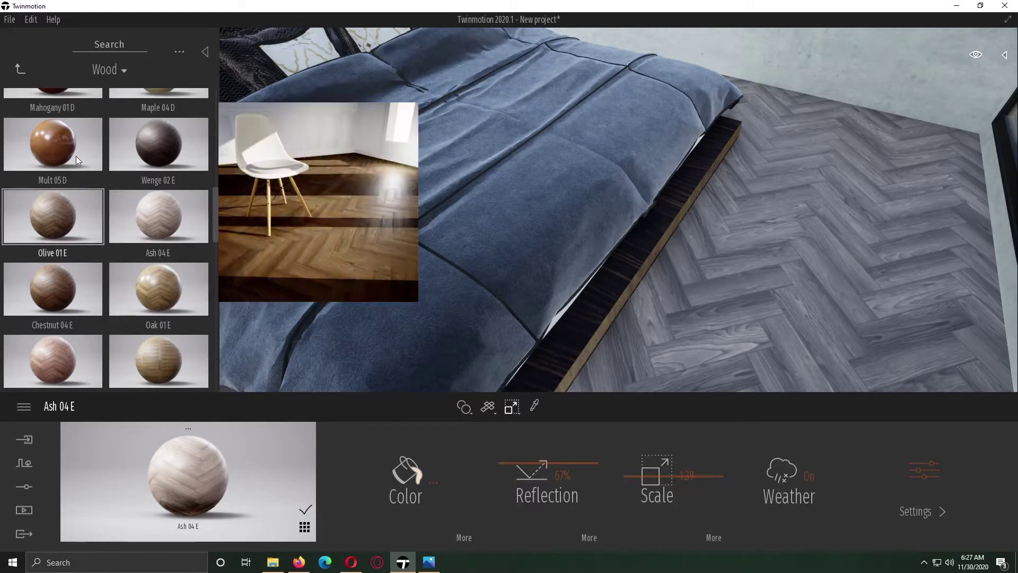
- Apply the Redcedar 08 G wood material to the bed base and lighten its color slightly
{"action": "left_click_drag", "start_coordinate": [215, 212], "coordinate": [217, 302]}
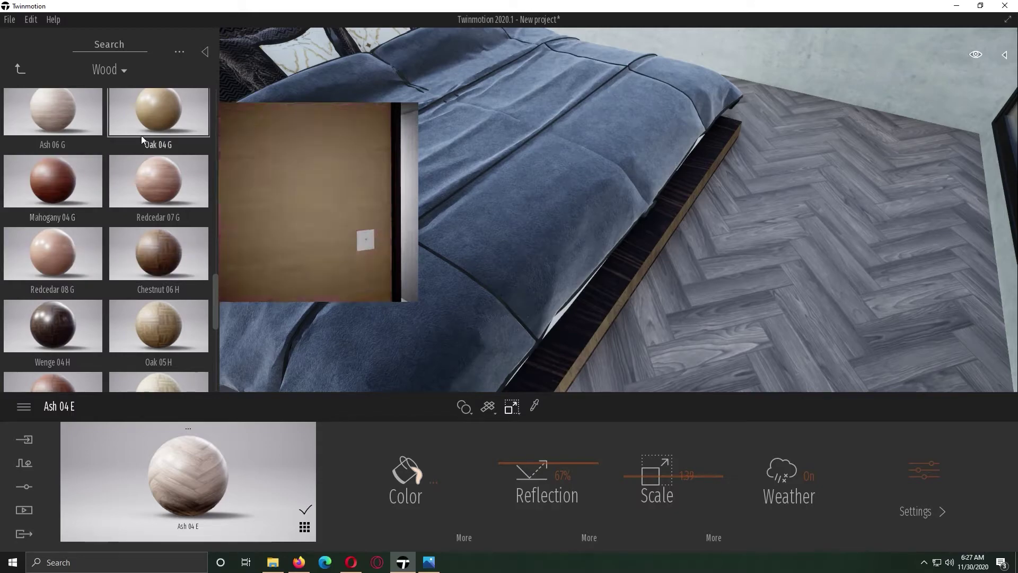
{"action": "left_click_drag", "start_coordinate": [574, 361], "coordinate": [574, 361]}
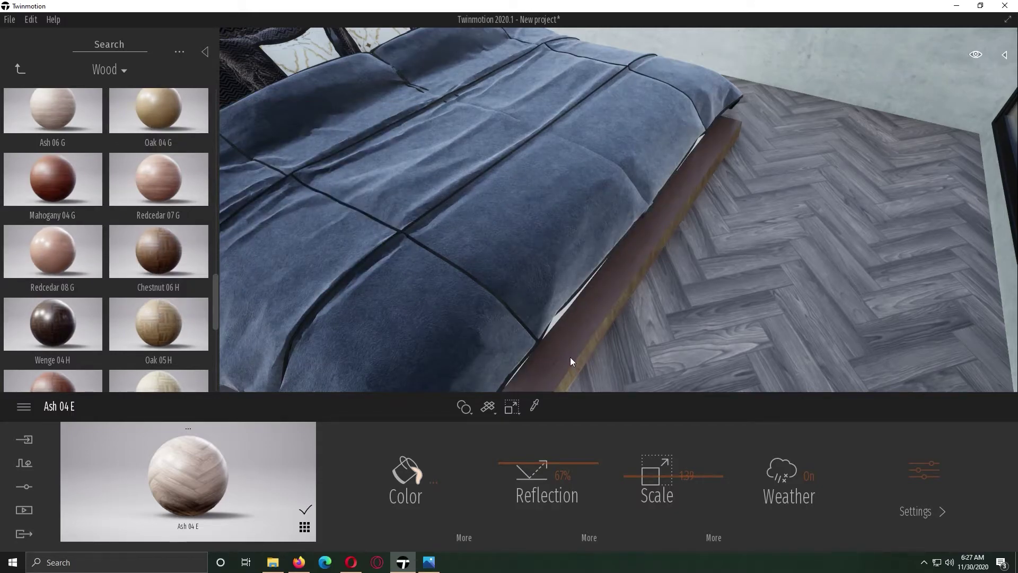
{"action": "left_click", "coordinate": [424, 474]}
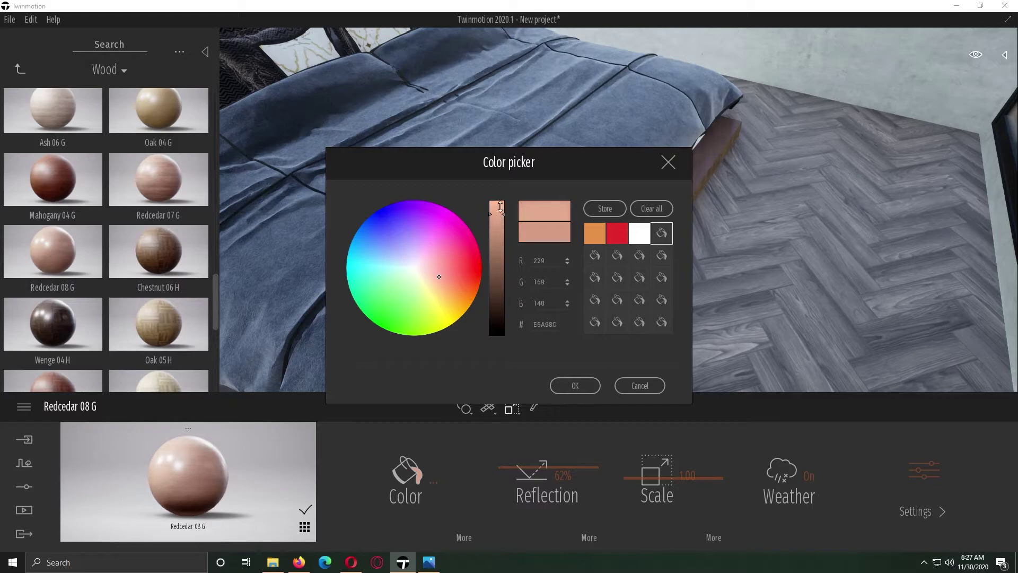
{"action": "left_click", "coordinate": [592, 386]}
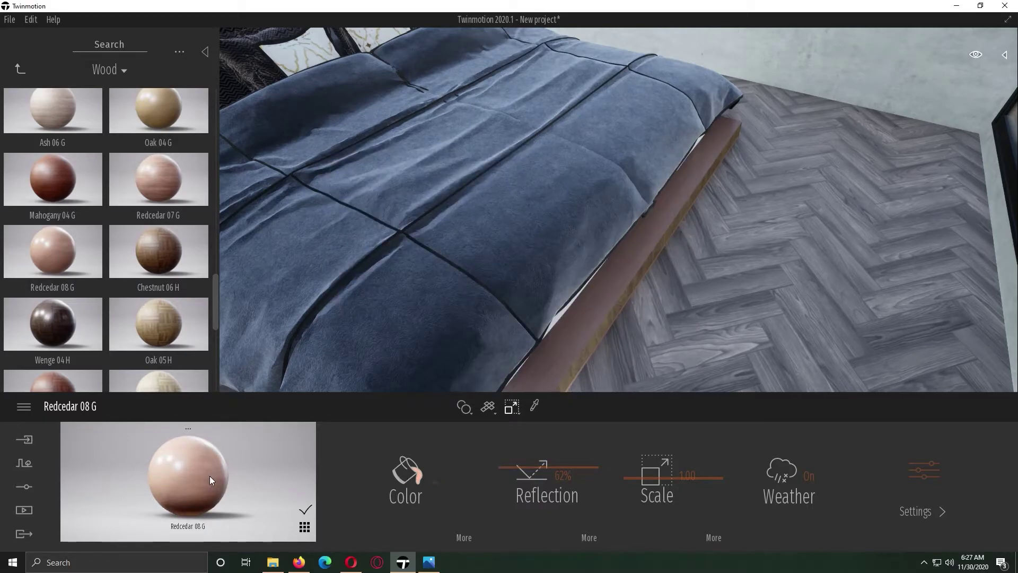
- Apply the same Redcedar 08 G wood to the red wall niche above the pillows
{"action": "right_click_drag", "start_coordinate": [556, 366], "coordinate": [525, 330]}
{"action": "left_click_drag", "start_coordinate": [232, 485], "coordinate": [464, 126]}
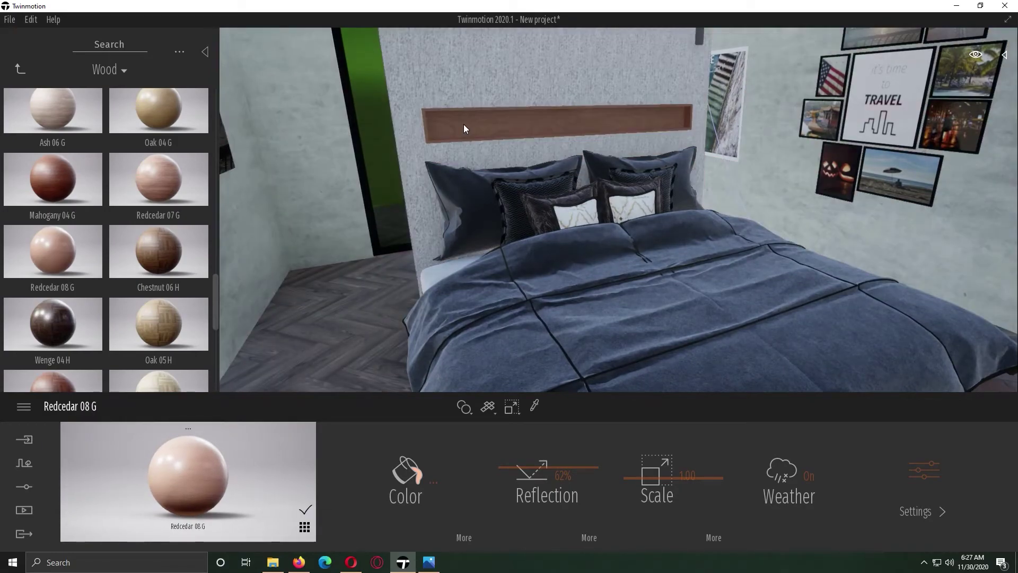
- Apply the Brushed aluminium 01 metal material to the two wall lamps above the bed
{"action": "scroll", "coordinate": [564, 274], "scroll_direction": "down", "scroll_amount": 5}
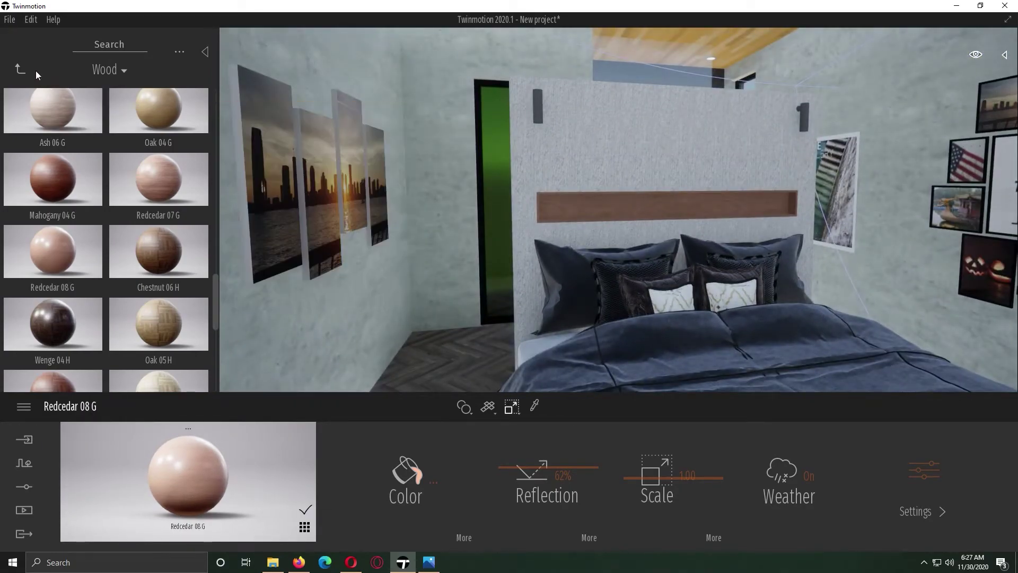
{"action": "left_click", "coordinate": [24, 72]}
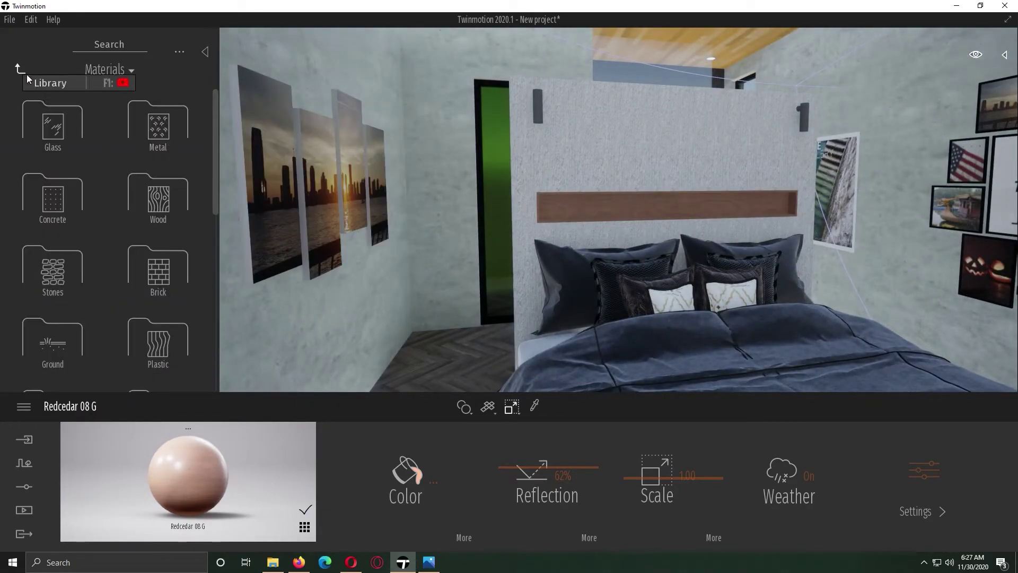
{"action": "left_click", "coordinate": [135, 124]}
{"action": "mouse_move", "coordinate": [215, 130]}
{"action": "left_mouse_down"}
{"action": "mouse_move", "coordinate": [207, 359]}
{"action": "mouse_move", "coordinate": [219, 118]}
{"action": "mouse_move", "coordinate": [539, 110]}
{"action": "left_mouse_up"}
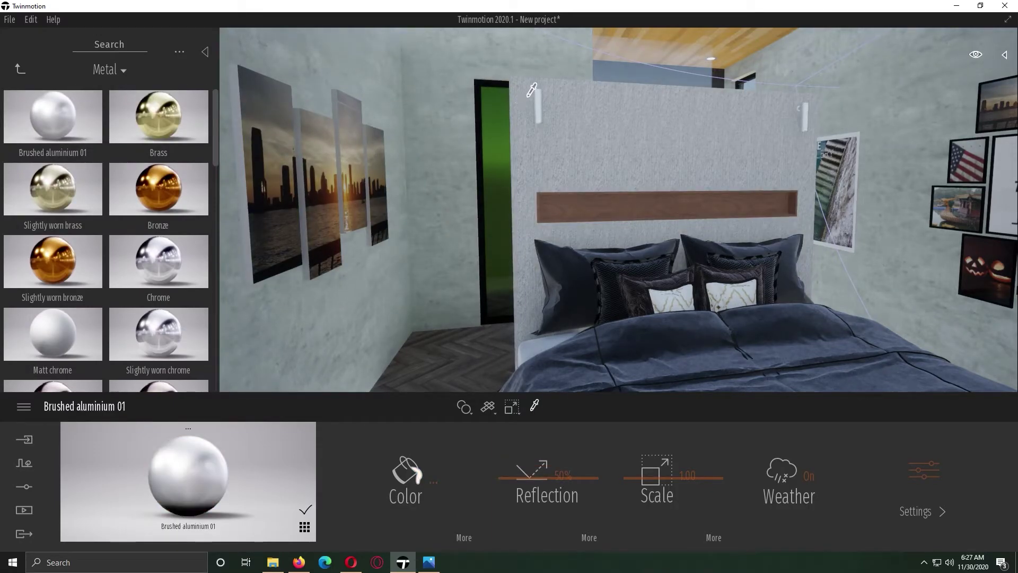
- Darken the wall lamps' brushed aluminium to 494949 and set its reflection to 35%
{"action": "left_click", "coordinate": [431, 474]}
{"action": "left_click", "coordinate": [495, 313]}
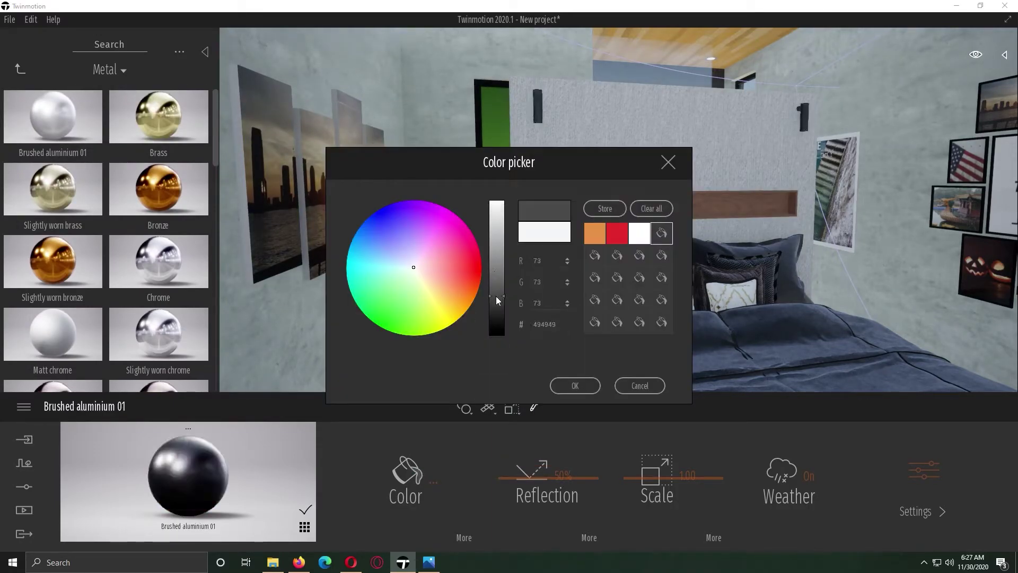
{"action": "left_click", "coordinate": [583, 388]}
{"action": "left_click_drag", "start_coordinate": [525, 482], "coordinate": [522, 492]}
- Place a spot light from the lights library directly beneath the wall lamp beside the green glass door
{"action": "right_click_drag", "start_coordinate": [530, 260], "coordinate": [624, 313]}
{"action": "scroll", "coordinate": [659, 241], "scroll_direction": "up", "scroll_amount": 5}
{"action": "middle_click_drag", "start_coordinate": [659, 241], "coordinate": [658, 242]}
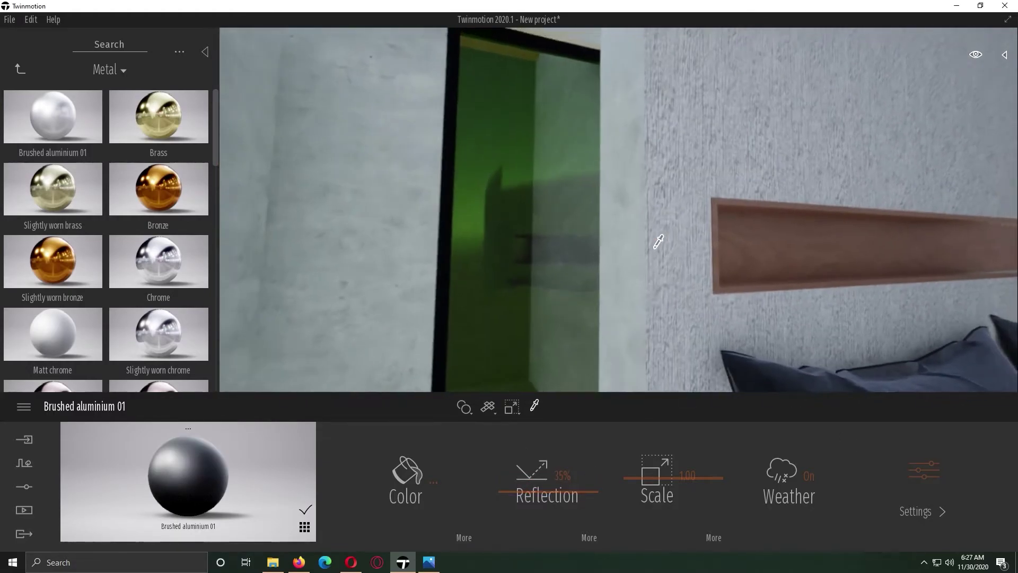
{"action": "right_click_drag", "start_coordinate": [659, 242], "coordinate": [666, 253]}
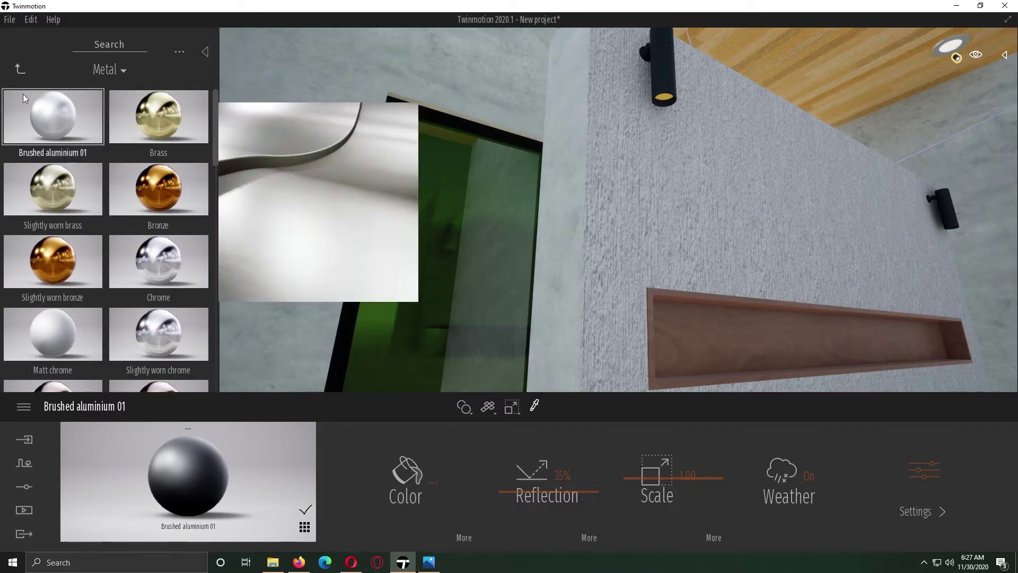
{"action": "left_click", "coordinate": [20, 69]}
{"action": "left_click", "coordinate": [21, 71]}
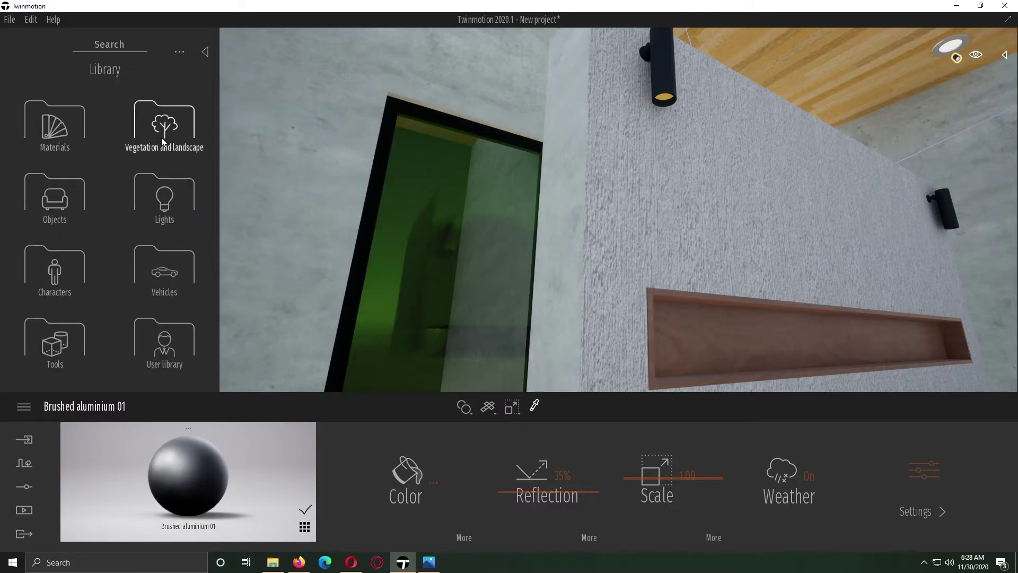
{"action": "left_click", "coordinate": [162, 197]}
{"action": "left_click", "coordinate": [19, 74]}
{"action": "left_click", "coordinate": [164, 200]}
{"action": "left_click_drag", "start_coordinate": [159, 117], "coordinate": [665, 97]}
- Add a matching spot light beneath the other wall lamp, on the picture-wall side of the bed
{"action": "mouse_move", "coordinate": [702, 166]}
{"action": "right_mouse_down"}
{"action": "mouse_move", "coordinate": [657, 193]}
{"action": "mouse_move", "coordinate": [708, 149]}
{"action": "right_mouse_up"}
{"action": "key", "text": "d"}
{"action": "left_click_drag", "start_coordinate": [709, 148], "coordinate": [701, 85]}
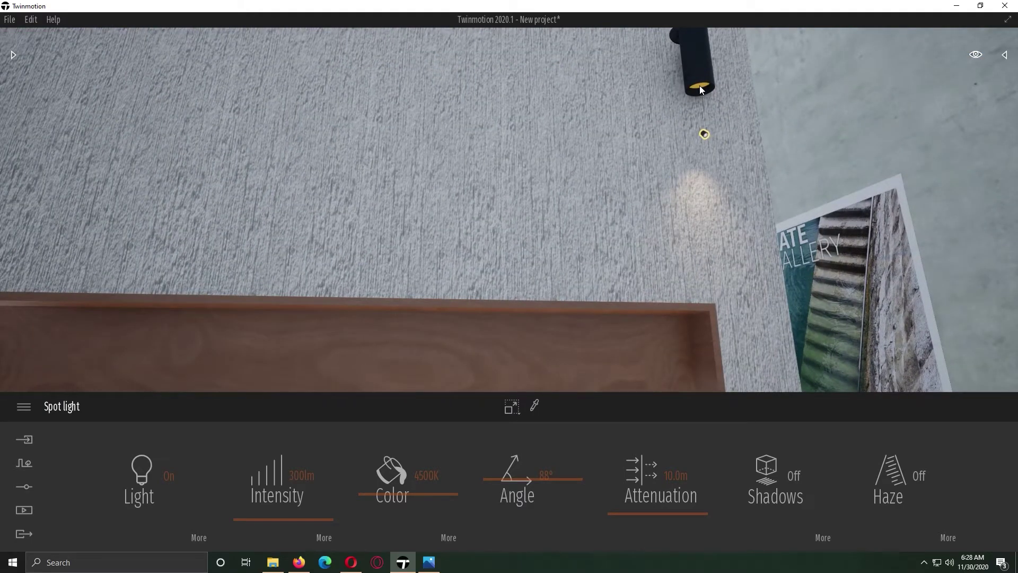
{"action": "scroll", "coordinate": [635, 179], "scroll_direction": "down", "scroll_amount": 5}
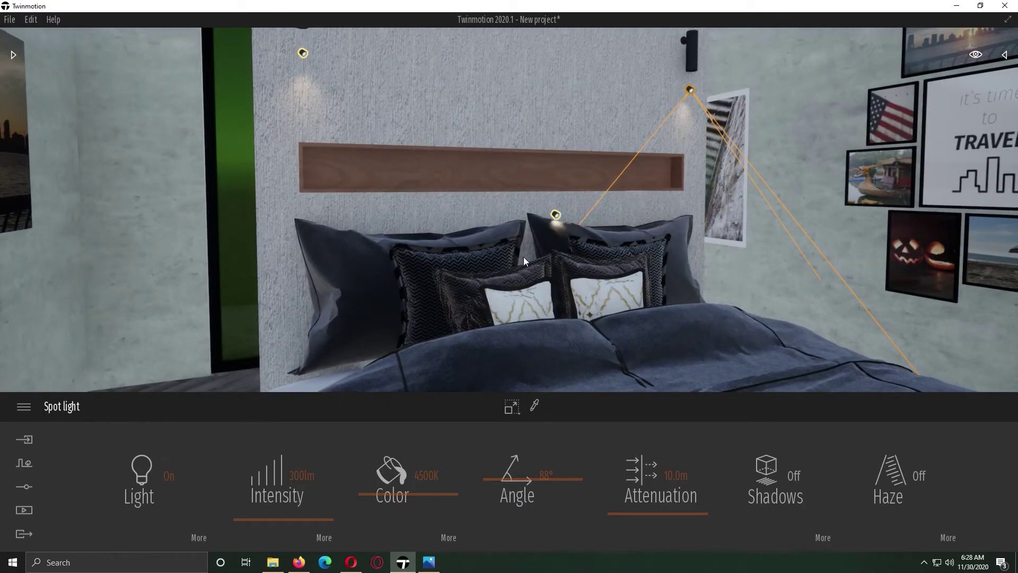
- Browse the living room sofas, tables, storage and decorations for objects to furnish the bedroom
{"action": "left_click", "coordinate": [15, 56]}
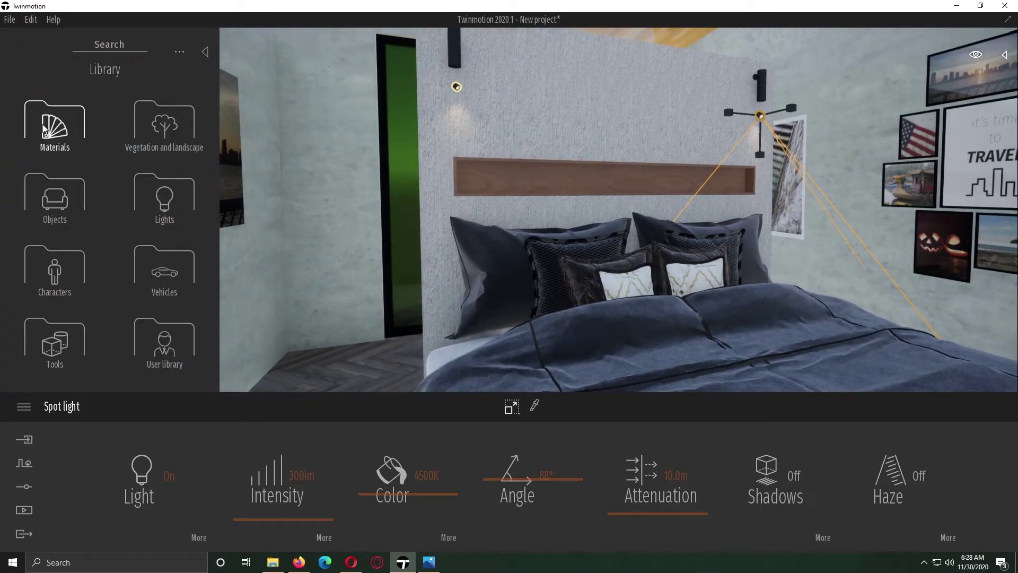
{"action": "left_click", "coordinate": [53, 197]}
{"action": "left_click", "coordinate": [47, 121]}
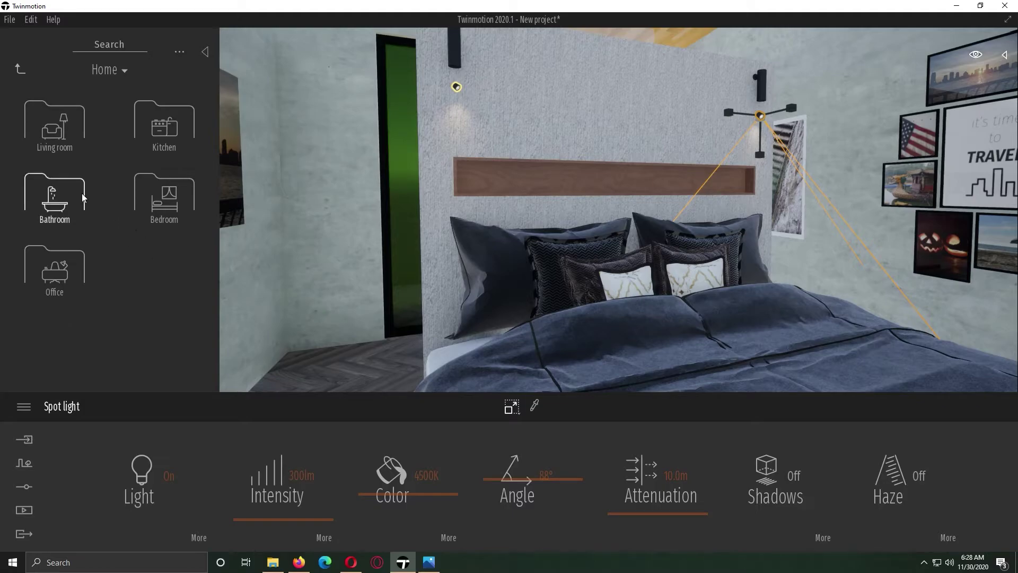
{"action": "left_click", "coordinate": [66, 146]}
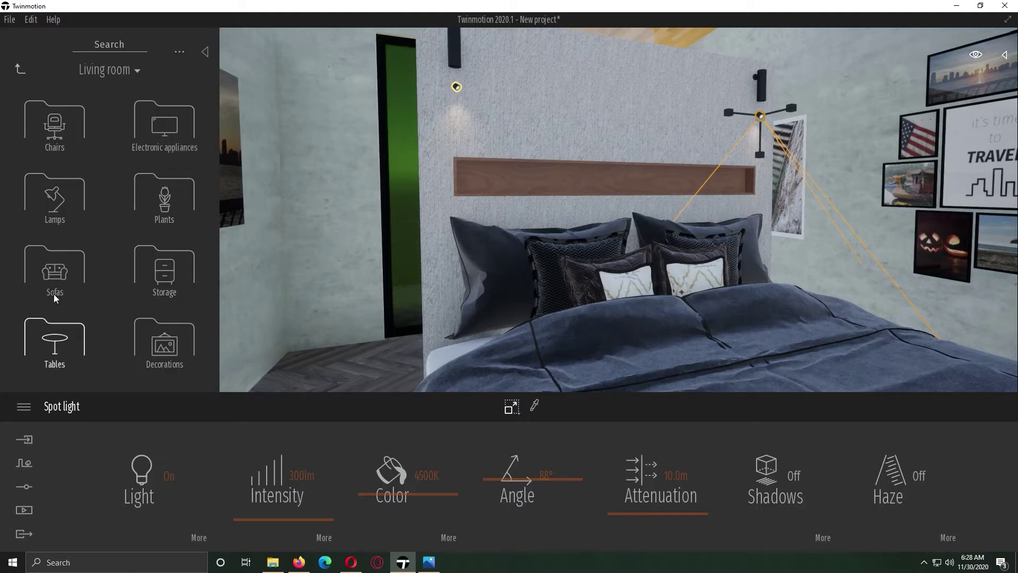
{"action": "left_click", "coordinate": [55, 271]}
{"action": "scroll", "coordinate": [143, 166], "scroll_direction": "down", "scroll_amount": 5}
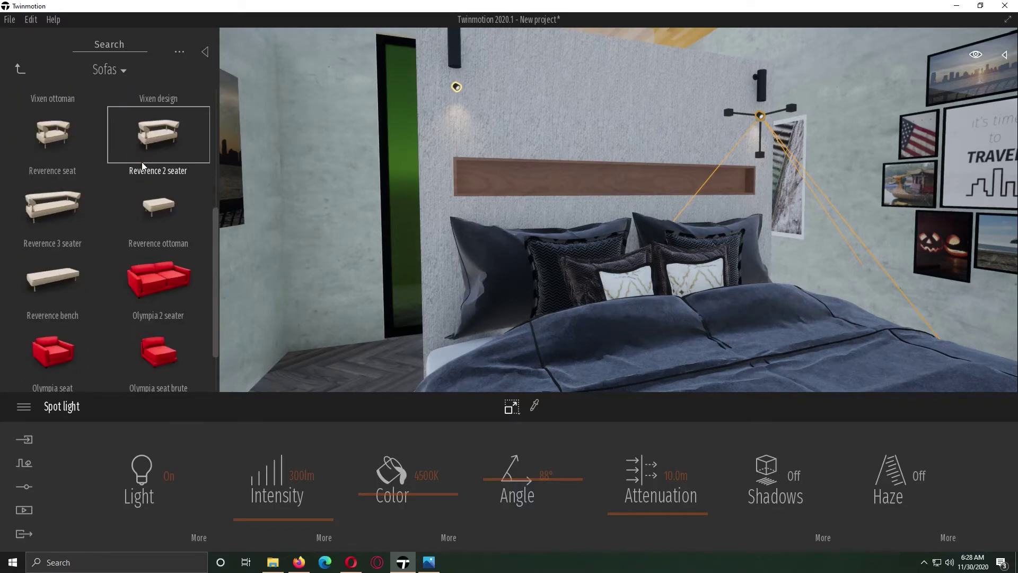
{"action": "scroll", "coordinate": [142, 166], "scroll_direction": "up", "scroll_amount": 3}
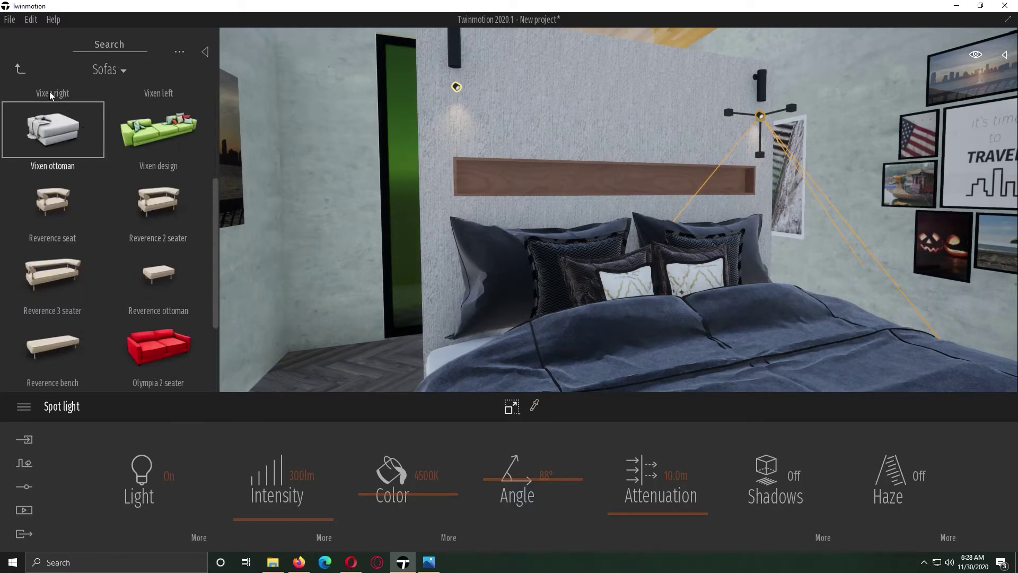
{"action": "left_click", "coordinate": [22, 71]}
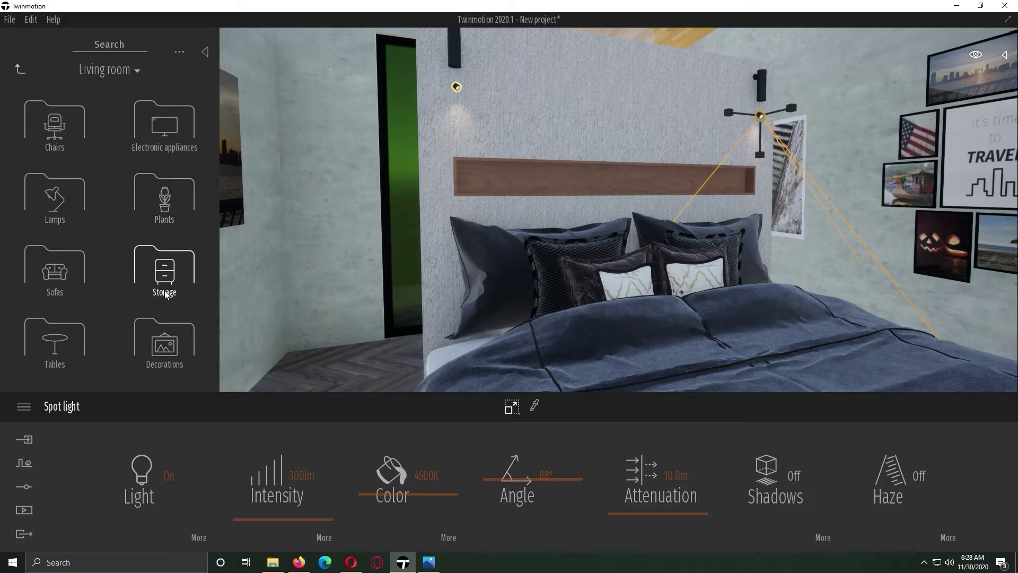
{"action": "left_click", "coordinate": [162, 351]}
{"action": "left_click", "coordinate": [21, 71]}
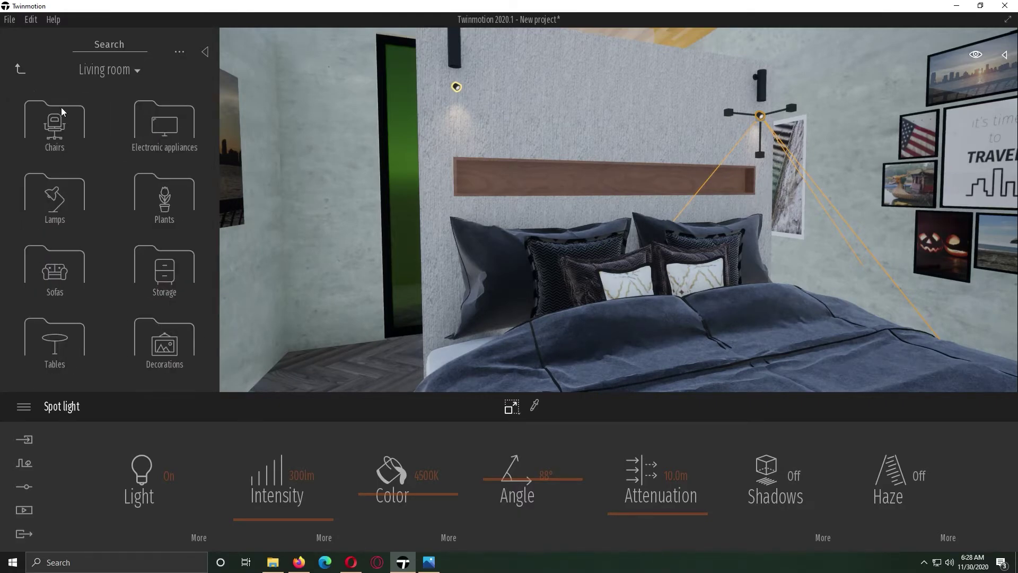
{"action": "left_click", "coordinate": [51, 338]}
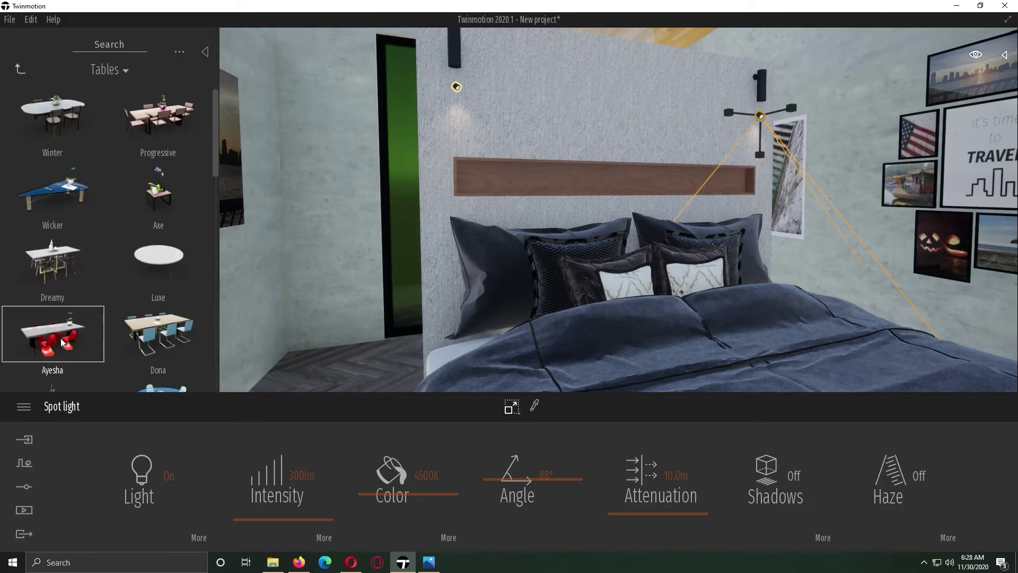
{"action": "left_click", "coordinate": [21, 71]}
{"action": "left_click", "coordinate": [162, 268]}
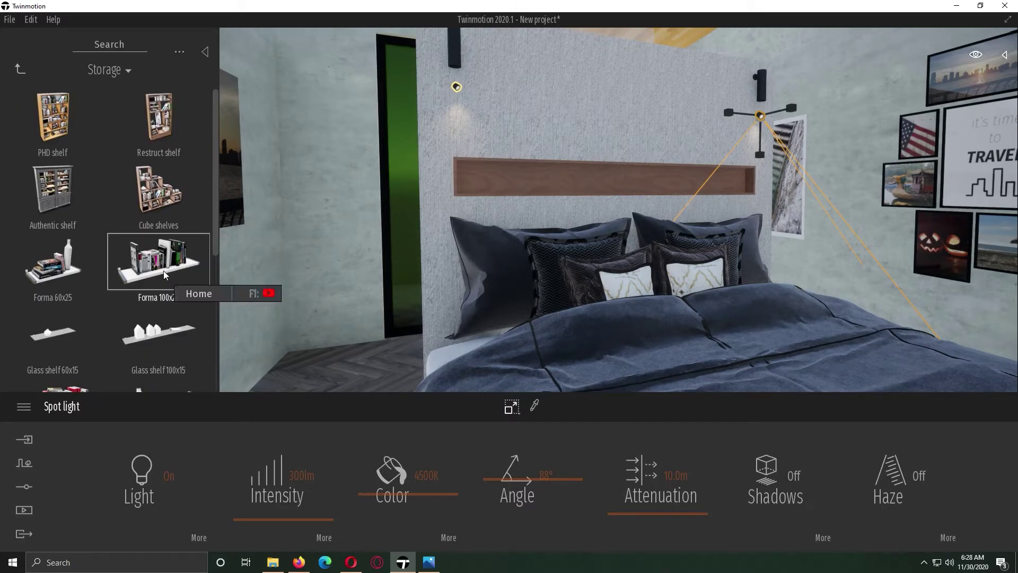
{"action": "scroll", "coordinate": [80, 158], "scroll_direction": "down", "scroll_amount": 2}
{"action": "scroll", "coordinate": [92, 186], "scroll_direction": "down", "scroll_amount": 4}
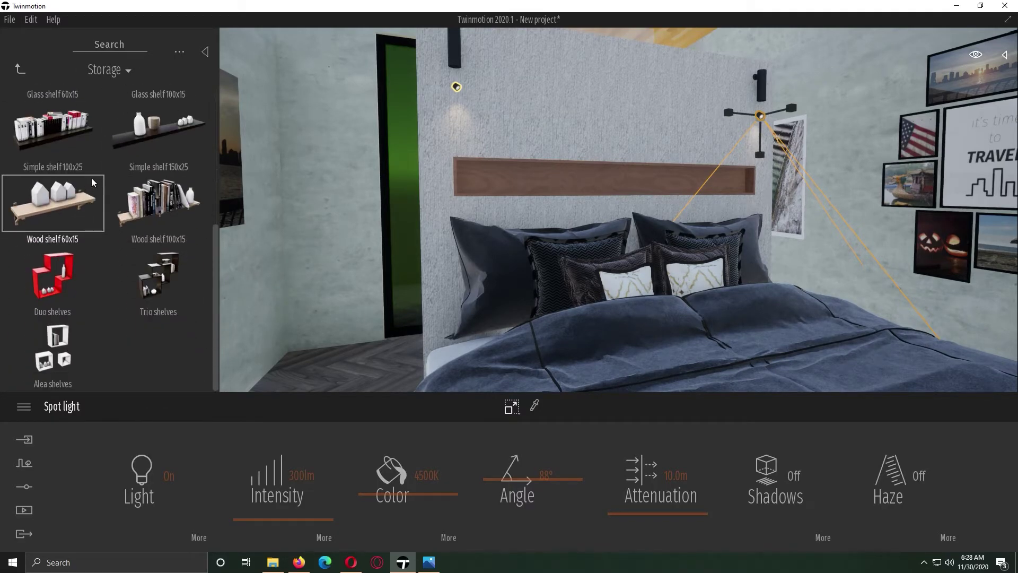
{"action": "left_click", "coordinate": [21, 70]}
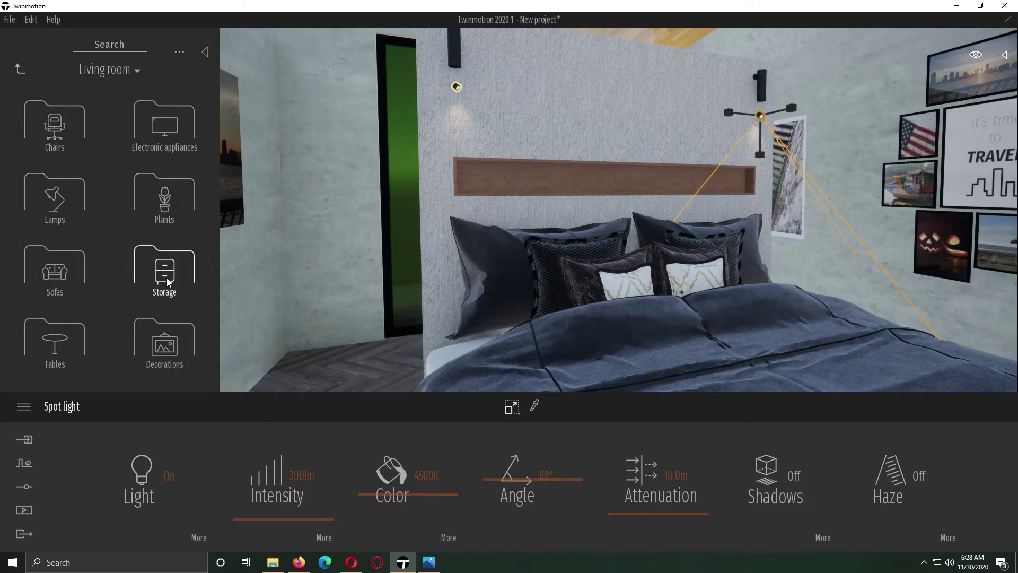
{"action": "left_click", "coordinate": [168, 350]}
{"action": "mouse_move", "coordinate": [216, 126]}
{"action": "left_mouse_down"}
{"action": "mouse_move", "coordinate": [211, 282]}
{"action": "mouse_move", "coordinate": [227, 146]}
{"action": "mouse_move", "coordinate": [217, 285]}
{"action": "left_mouse_up"}
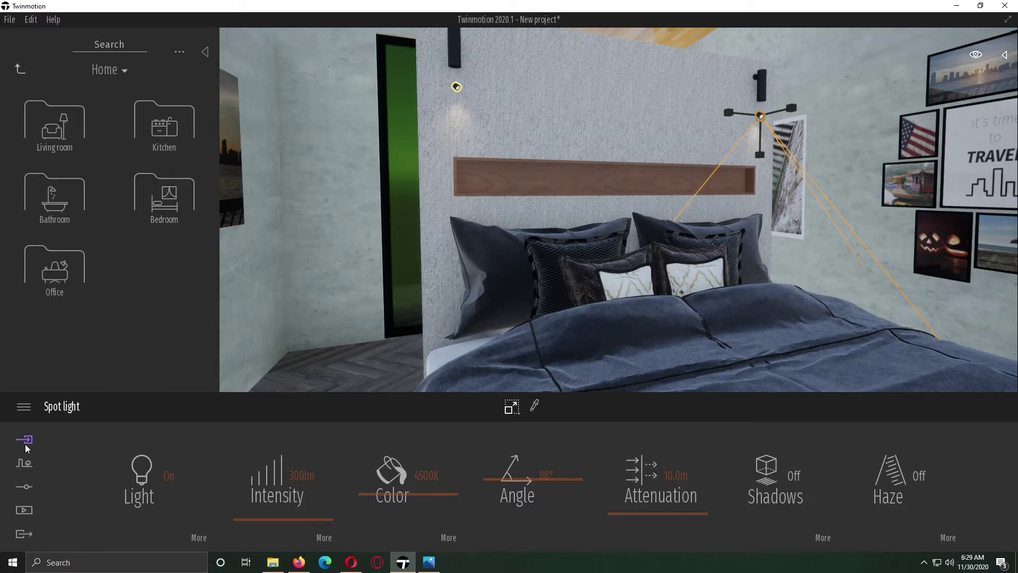
- Create a media image of the bedroom framed on the bed, the picture wall and the deer poster
{"action": "left_click", "coordinate": [32, 510]}
{"action": "left_click", "coordinate": [346, 483]}
{"action": "right_click_drag", "start_coordinate": [309, 302], "coordinate": [421, 318]}
{"action": "key", "text": "s"}
{"action": "key", "text": "d"}
{"action": "key", "text": "a"}
{"action": "key", "text": "d"}
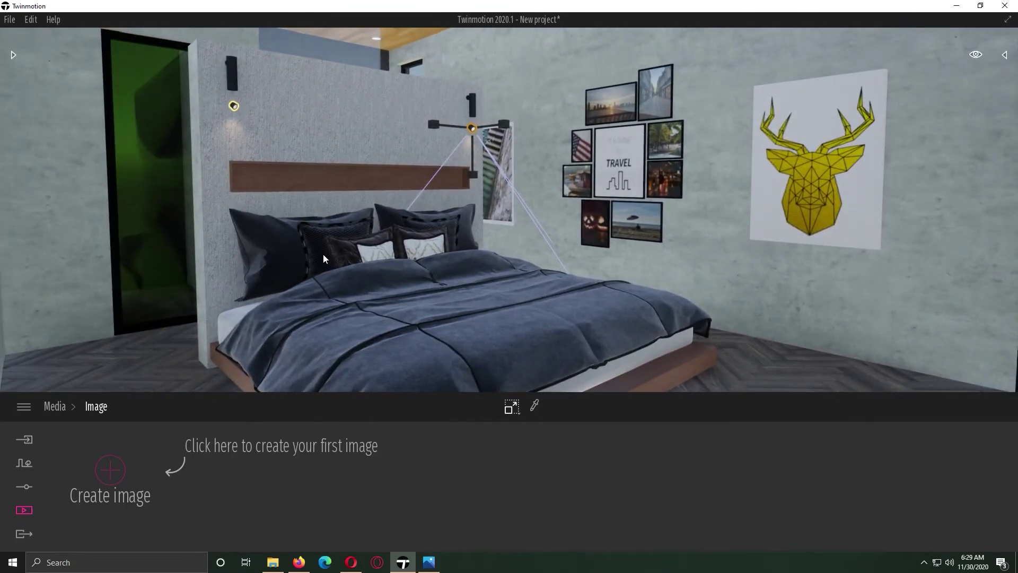
{"action": "left_click", "coordinate": [110, 470]}
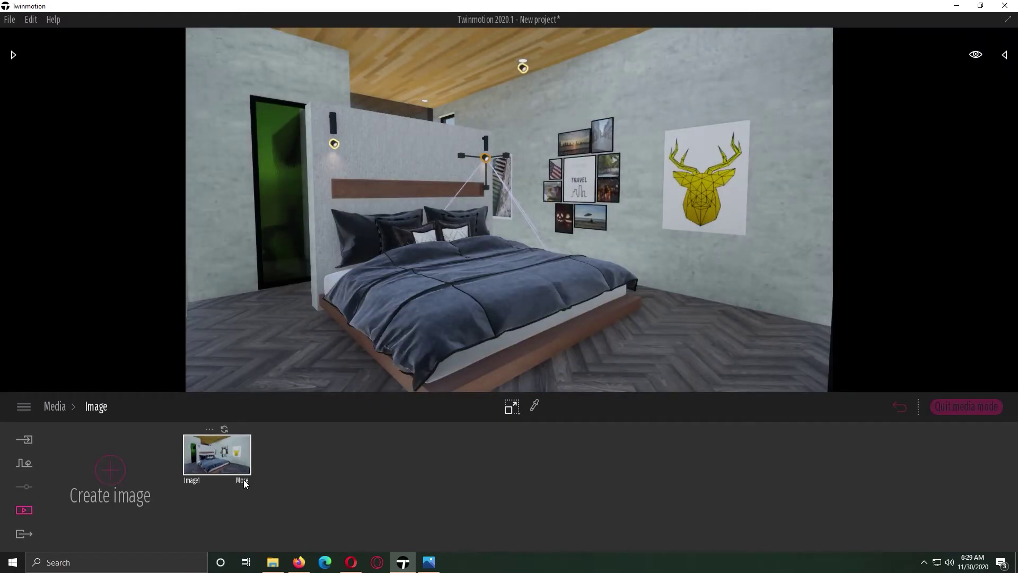
- Turn on Parallelism in the camera settings of Image1
{"action": "left_click", "coordinate": [243, 481]}
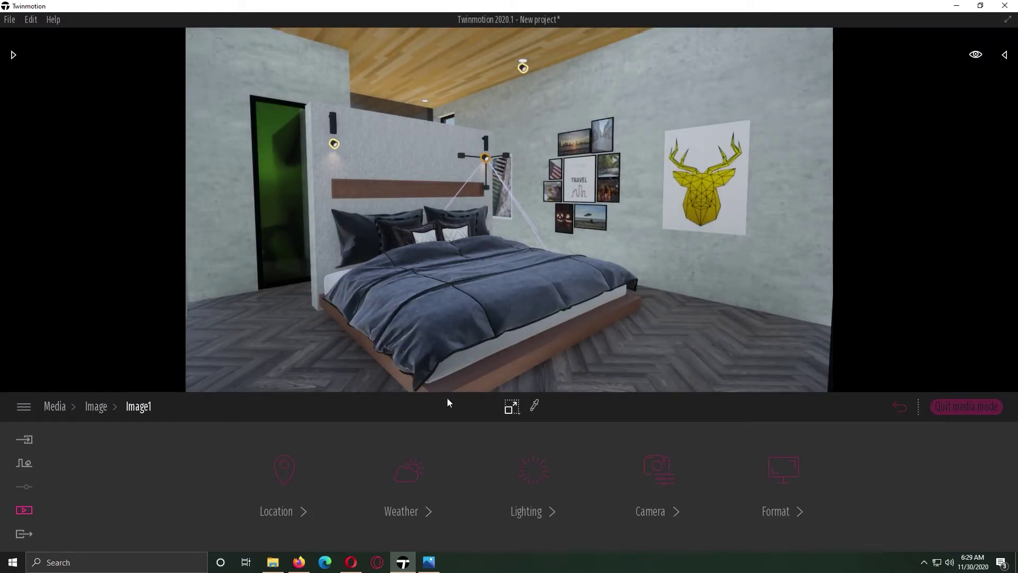
{"action": "left_click", "coordinate": [303, 483]}
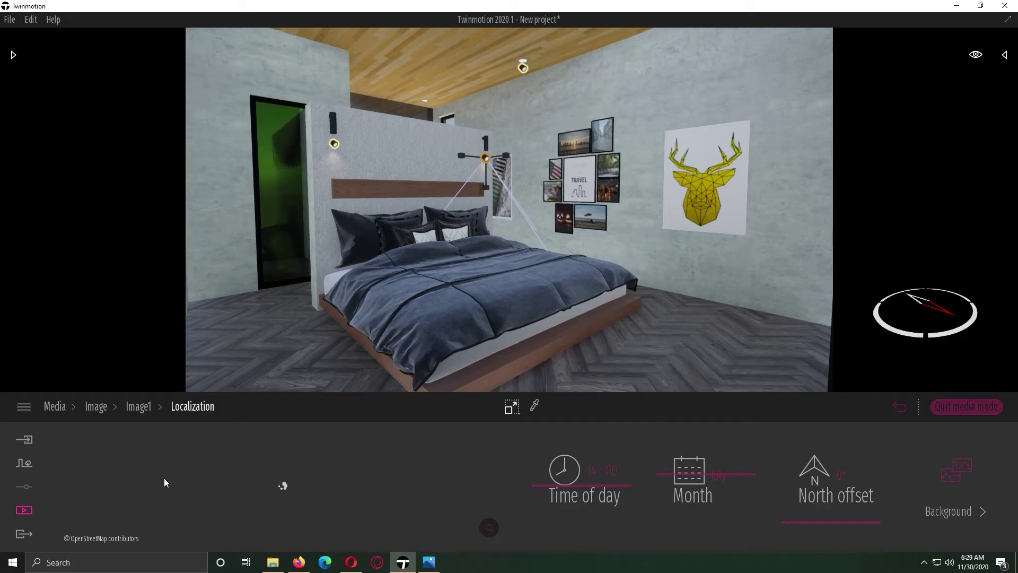
{"action": "left_click", "coordinate": [139, 406]}
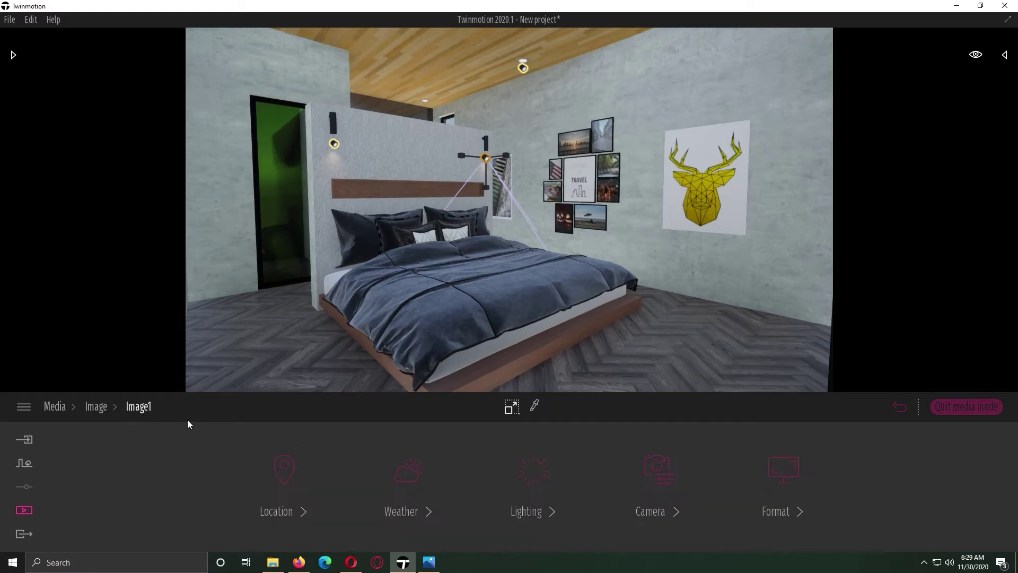
{"action": "left_click", "coordinate": [657, 482]}
{"action": "left_click", "coordinate": [426, 477]}
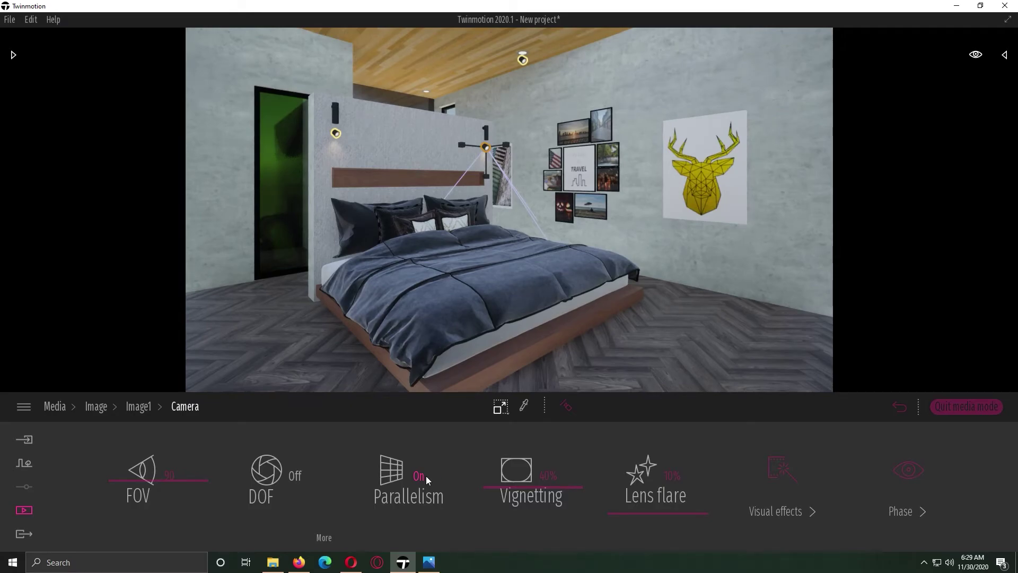
- Apply the Beauty 1 color gradient to Image1 as a camera visual effect
{"action": "left_click", "coordinate": [772, 479]}
{"action": "left_click", "coordinate": [352, 461]}
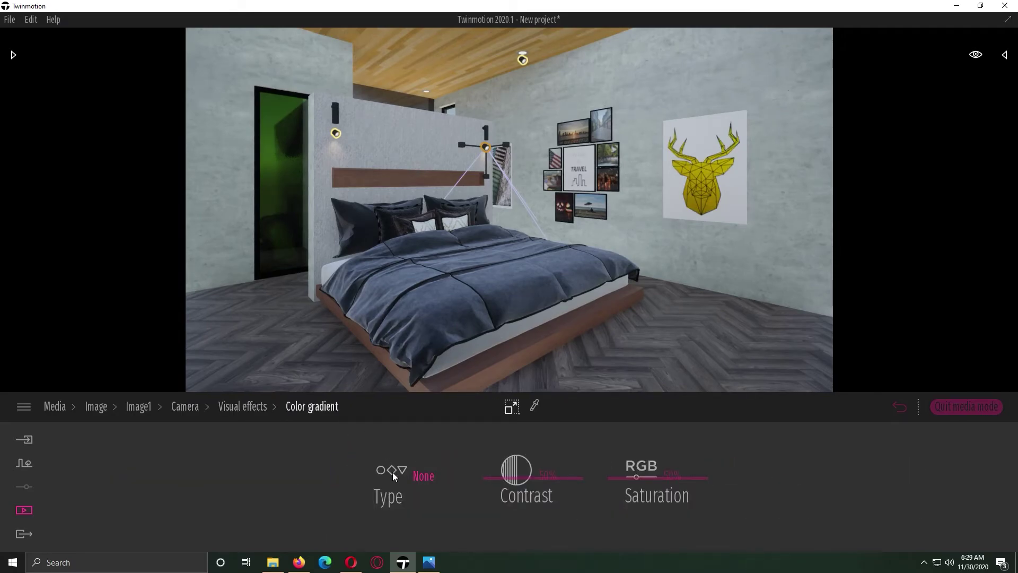
{"action": "left_click", "coordinate": [393, 472]}
{"action": "scroll", "coordinate": [317, 393], "scroll_direction": "down", "scroll_amount": 1}
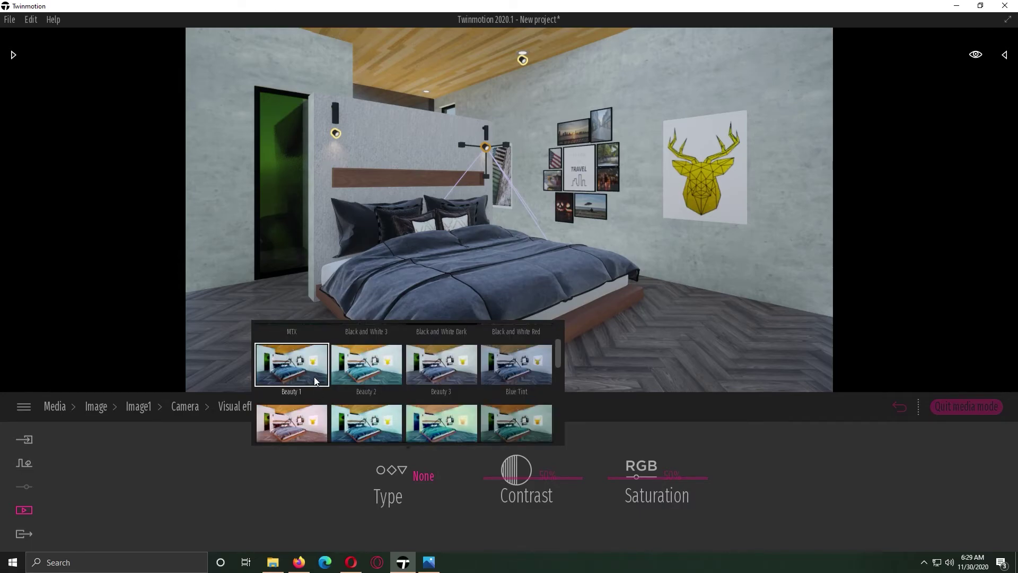
{"action": "left_click", "coordinate": [313, 372]}
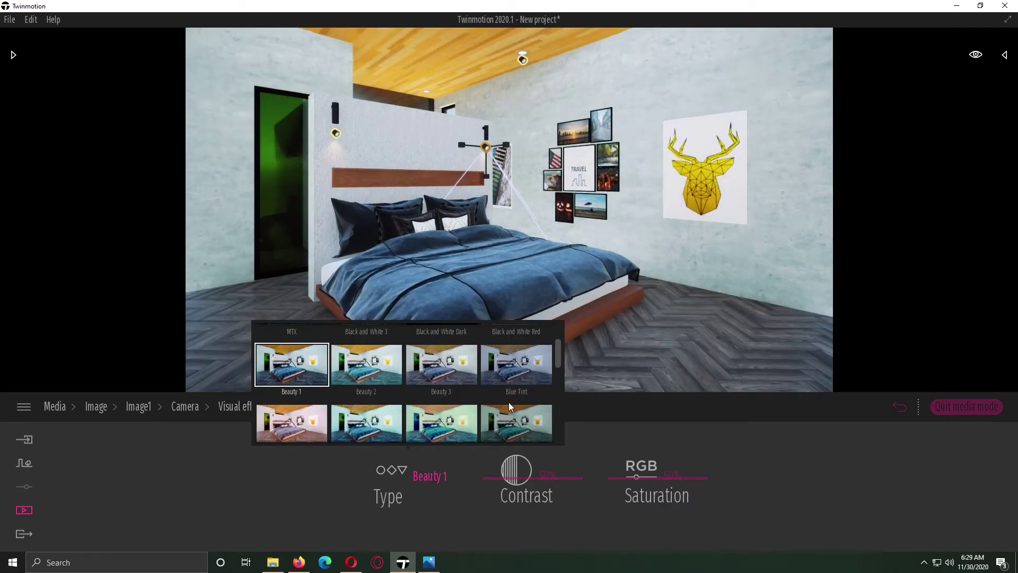
{"action": "left_click", "coordinate": [247, 410]}
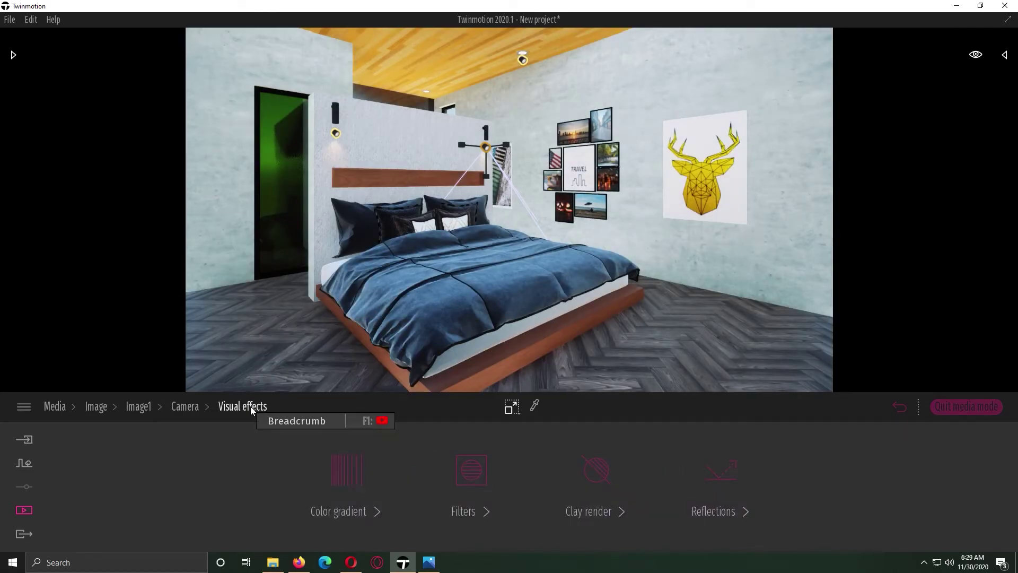
- Review the image's reflections, filters and clay render effects, along with its lens flare setting
{"action": "left_click", "coordinate": [187, 411]}
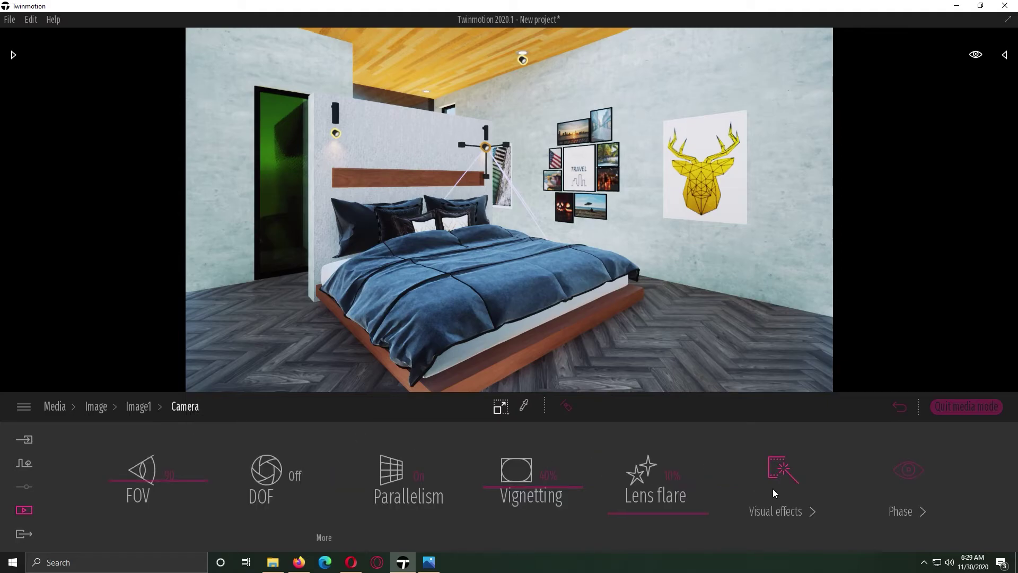
{"action": "left_click", "coordinate": [772, 488]}
{"action": "left_click", "coordinate": [719, 484]}
{"action": "left_click", "coordinate": [242, 406]}
{"action": "left_click", "coordinate": [476, 470]}
{"action": "left_click", "coordinate": [506, 475]}
{"action": "left_click", "coordinate": [242, 406]}
{"action": "left_click", "coordinate": [578, 484]}
{"action": "left_click", "coordinate": [188, 407]}
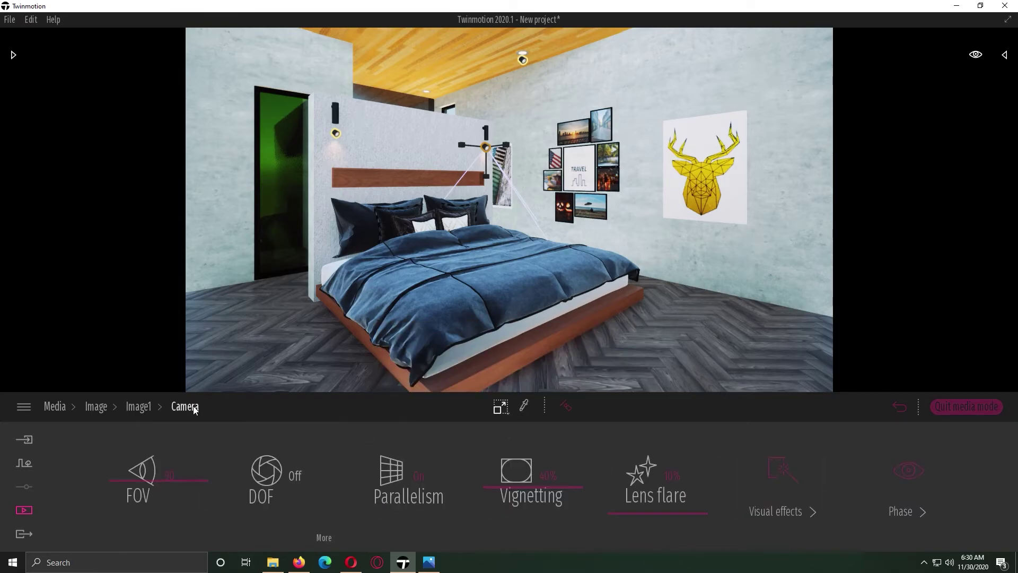
{"action": "left_click_drag", "start_coordinate": [658, 514], "coordinate": [614, 514]}
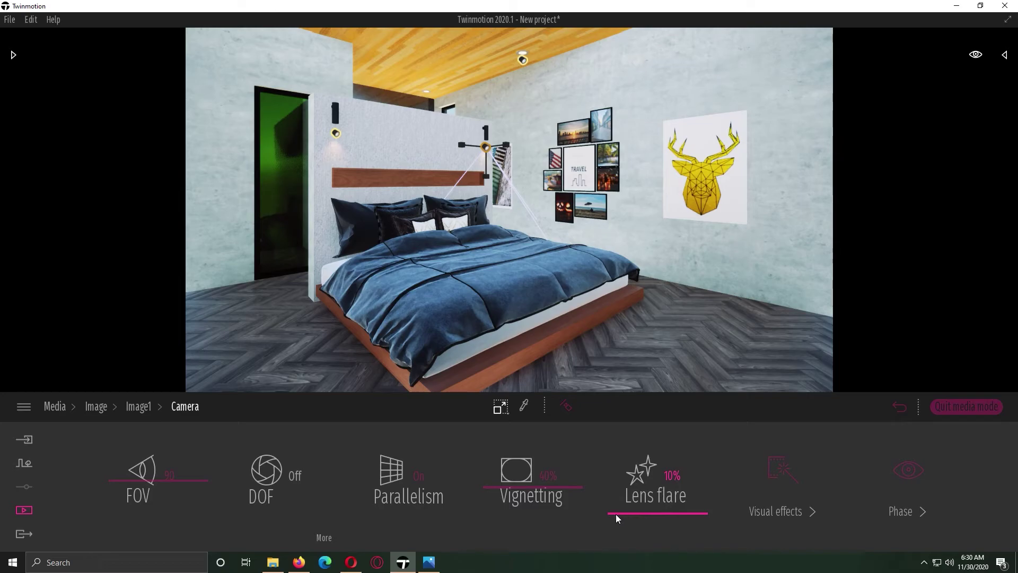
- Shift Image1's weather from clear sun to partly cloudy, keeping it short of the full cloud setting
{"action": "left_click", "coordinate": [138, 407]}
{"action": "left_click", "coordinate": [385, 495]}
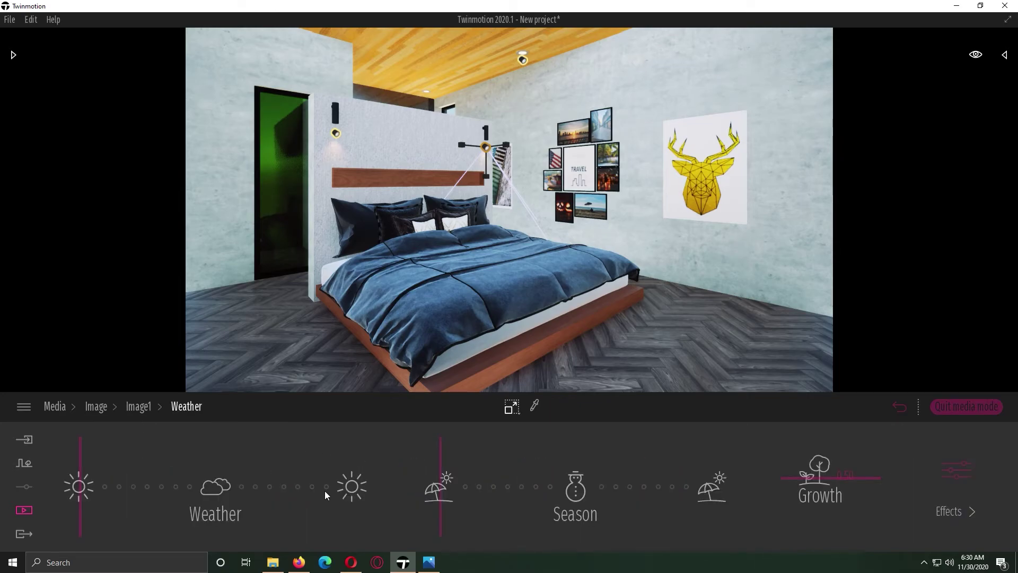
{"action": "left_click_drag", "start_coordinate": [81, 472], "coordinate": [171, 468]}
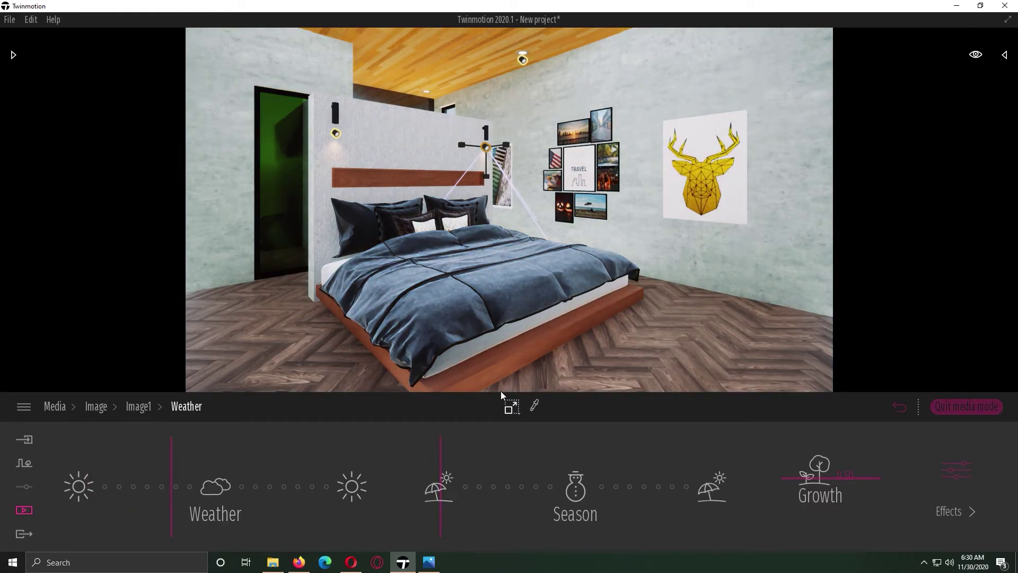
- Replace the bedroom ceiling's light wood material with the Plaster coating 02 wall covering
{"action": "left_click", "coordinate": [535, 406]}
{"action": "left_click", "coordinate": [449, 57]}
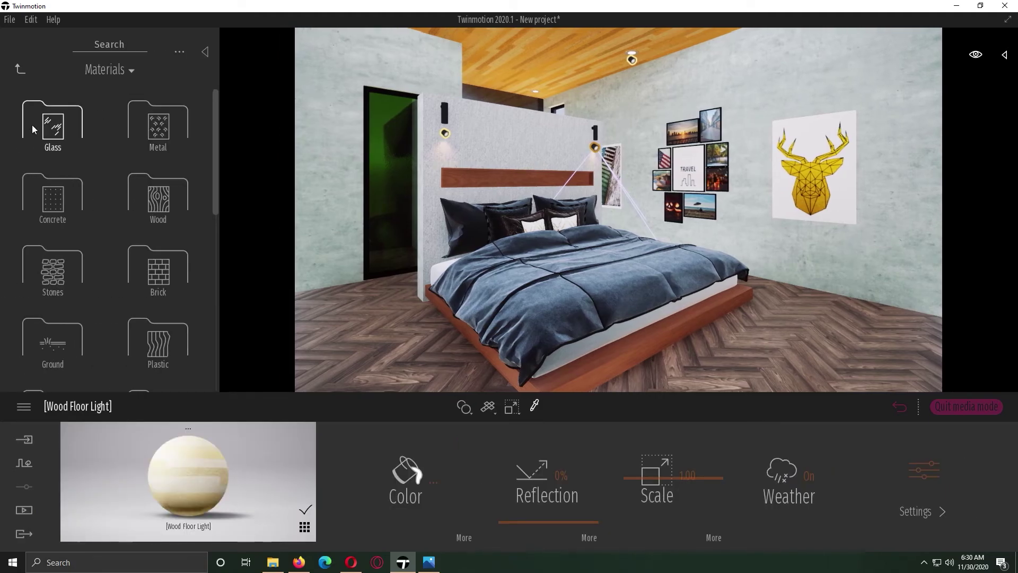
{"action": "scroll", "coordinate": [52, 294], "scroll_direction": "down", "scroll_amount": 1}
{"action": "scroll", "coordinate": [51, 292], "scroll_direction": "down", "scroll_amount": 1}
{"action": "left_click", "coordinate": [52, 292]}
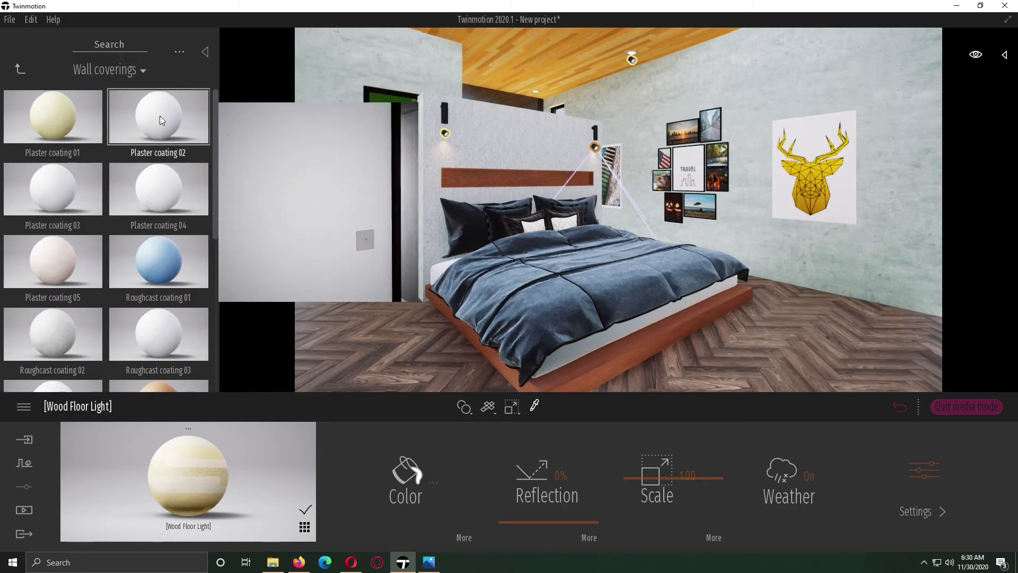
{"action": "left_click_drag", "start_coordinate": [160, 115], "coordinate": [601, 33]}
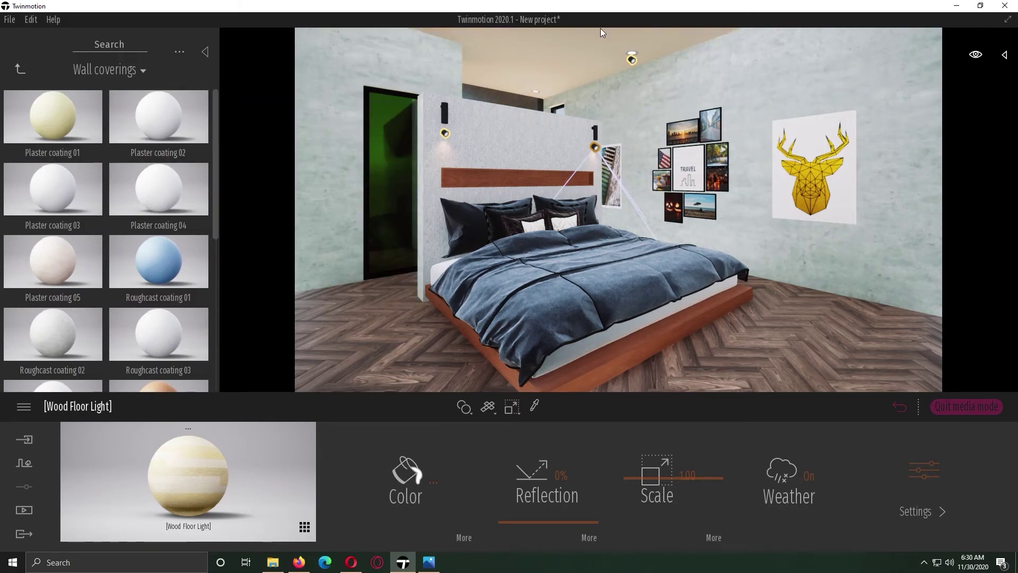
- Keep the ceiling's Plaster coating 02 color at white (FFFFFF)
{"action": "left_click", "coordinate": [407, 469]}
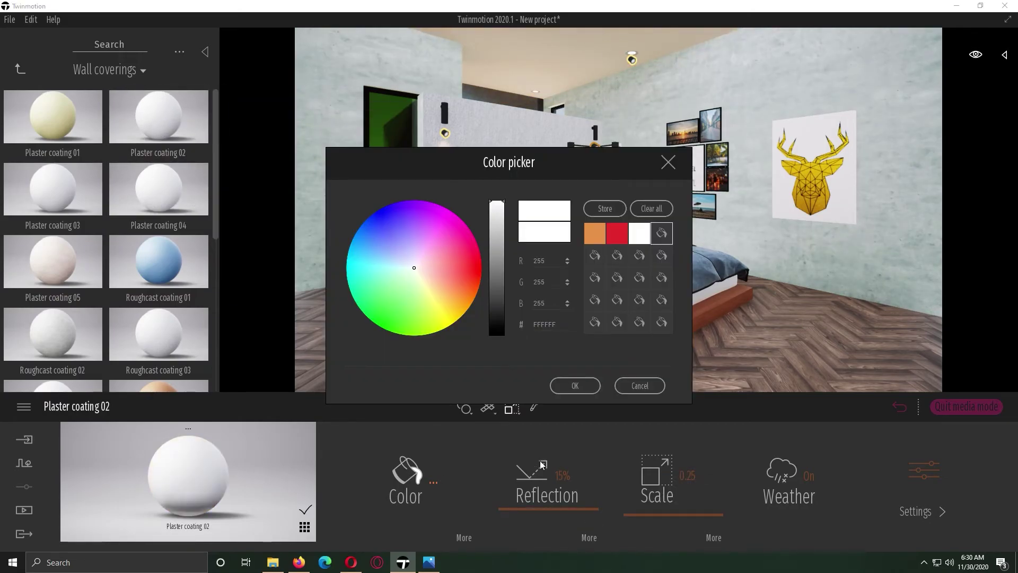
{"action": "left_click", "coordinate": [575, 386]}
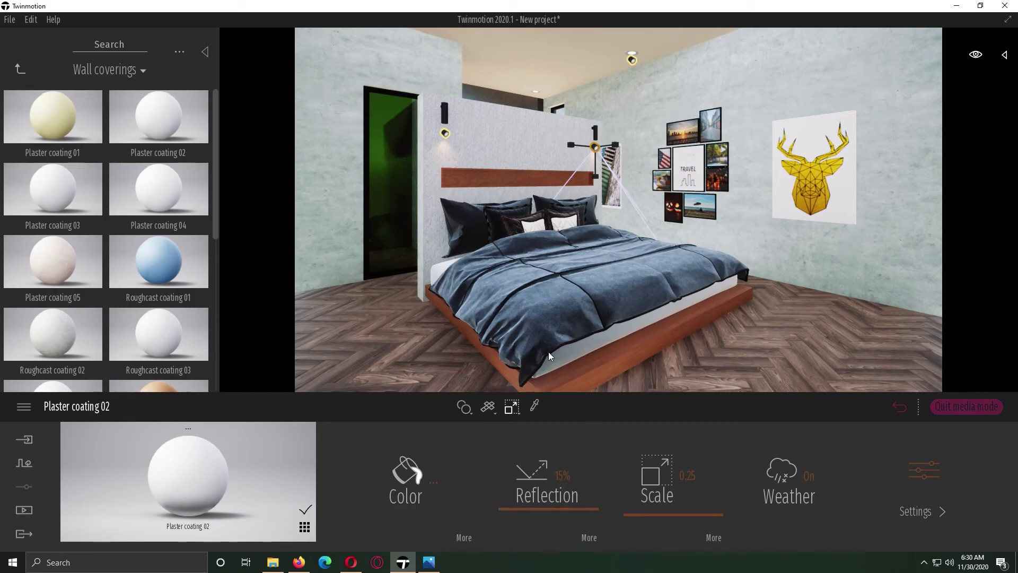
- Recolor the doorway's translucent dark green glass to white
{"action": "left_click", "coordinate": [535, 406]}
{"action": "left_click", "coordinate": [405, 209]}
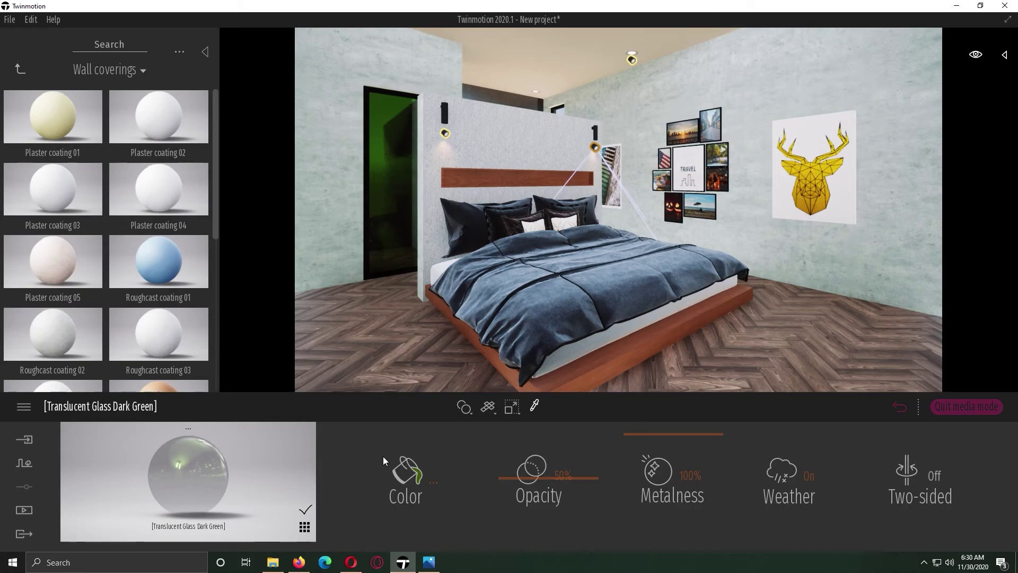
{"action": "left_click", "coordinate": [404, 467]}
{"action": "left_click", "coordinate": [412, 269]}
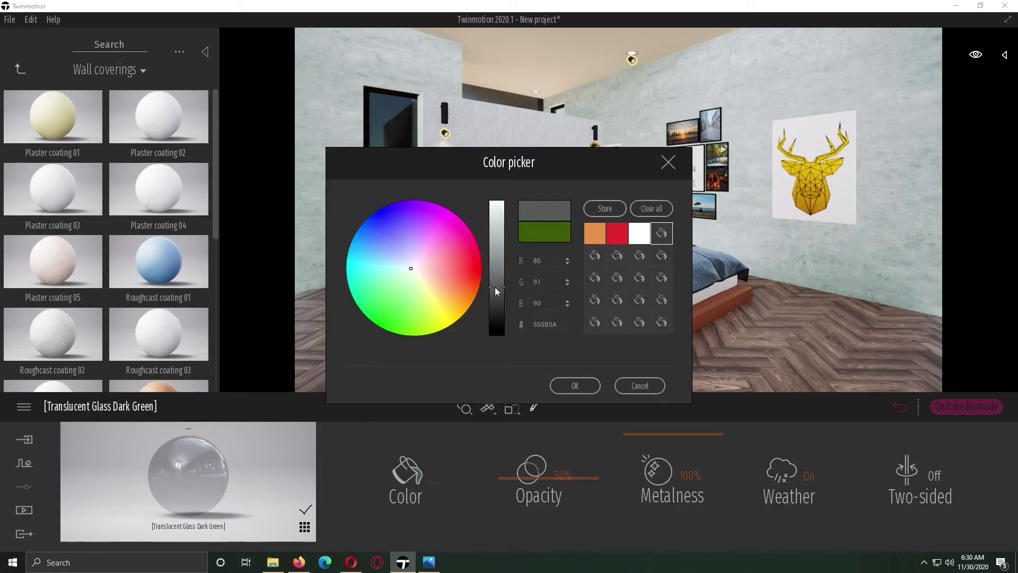
{"action": "left_click_drag", "start_coordinate": [496, 287], "coordinate": [496, 202]}
{"action": "left_click_drag", "start_coordinate": [548, 169], "coordinate": [705, 169]}
{"action": "left_click", "coordinate": [740, 384]}
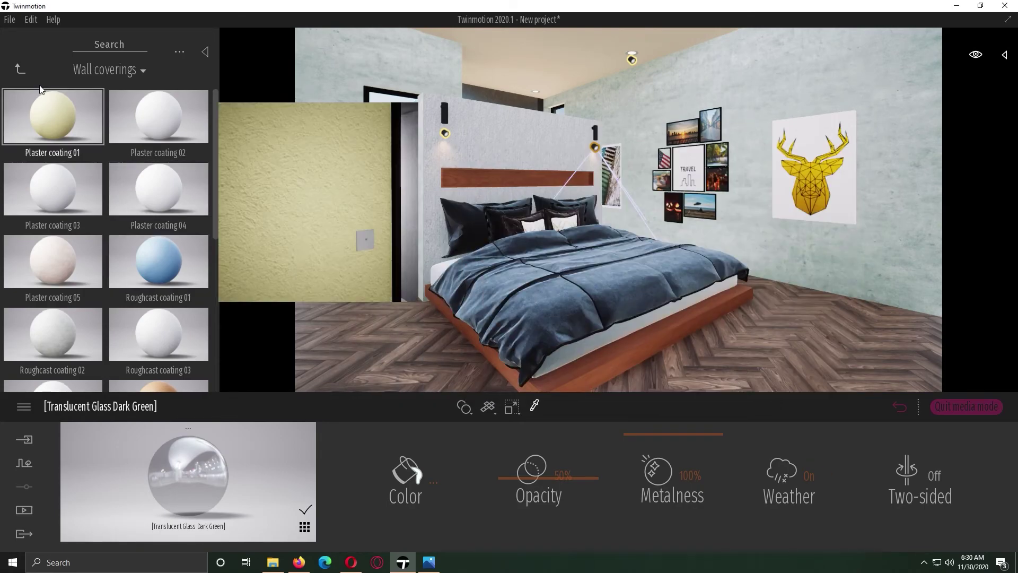
- Replace the glass in the black-framed doorway beside the bed with the Frosted glass material
{"action": "left_click", "coordinate": [20, 69]}
{"action": "left_click", "coordinate": [53, 122]}
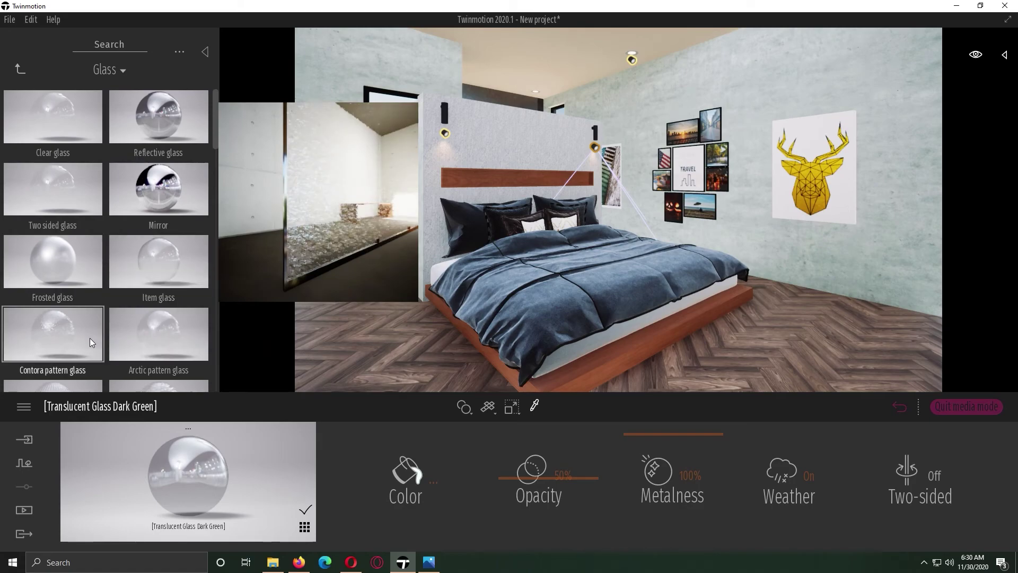
{"action": "left_click_drag", "start_coordinate": [73, 281], "coordinate": [399, 177]}
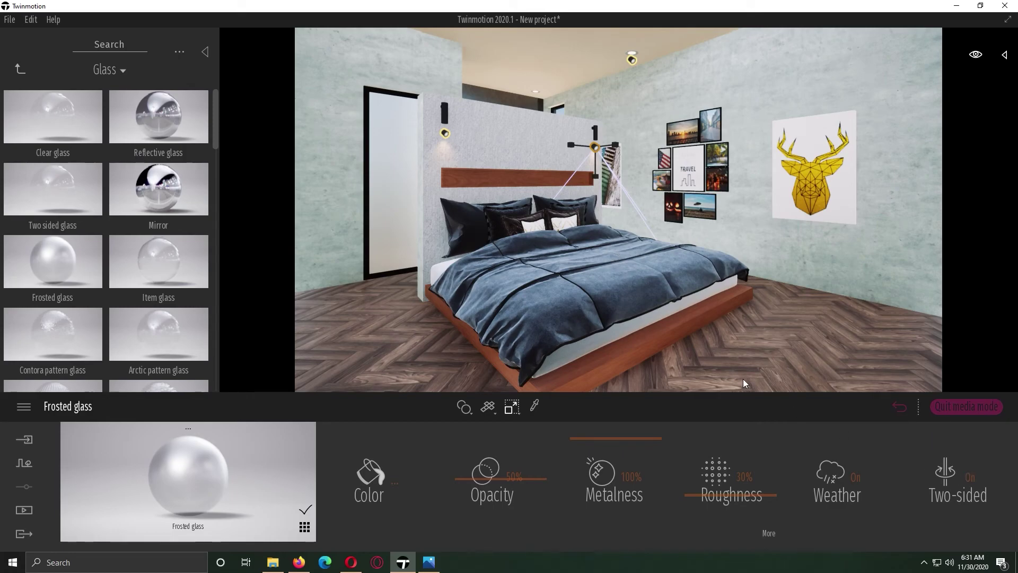
- Lower Image1's camera slightly to show the whole bed base and more floor, update the saved image, and recall its view
{"action": "left_click", "coordinate": [24, 510]}
{"action": "left_click", "coordinate": [339, 480]}
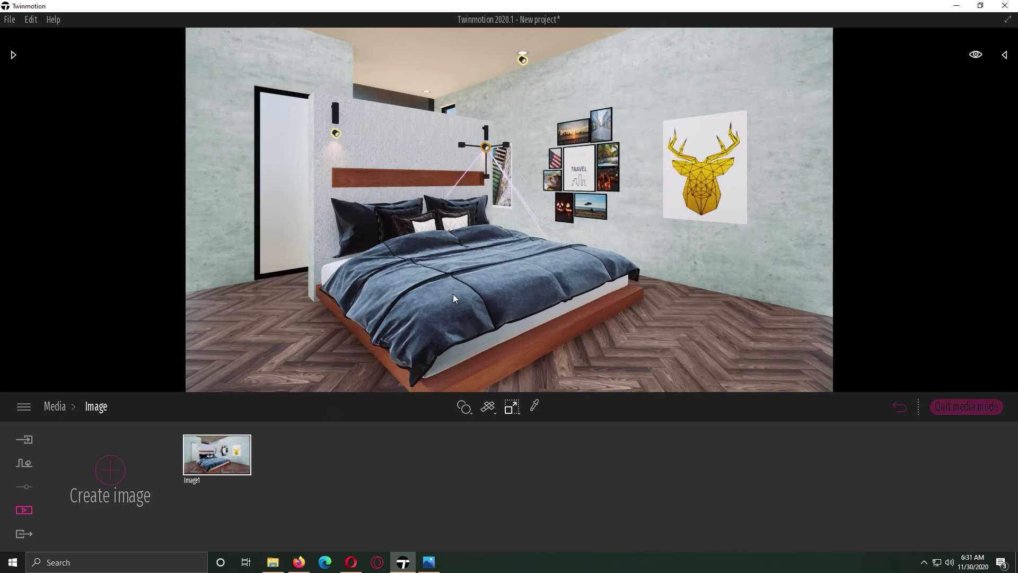
{"action": "key", "text": "q"}
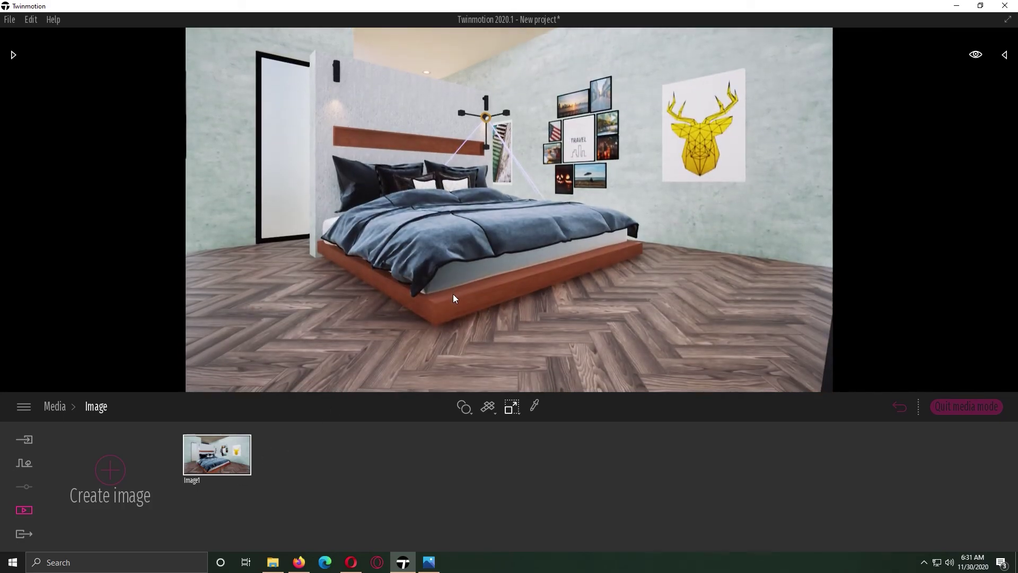
{"action": "key", "text": "q"}
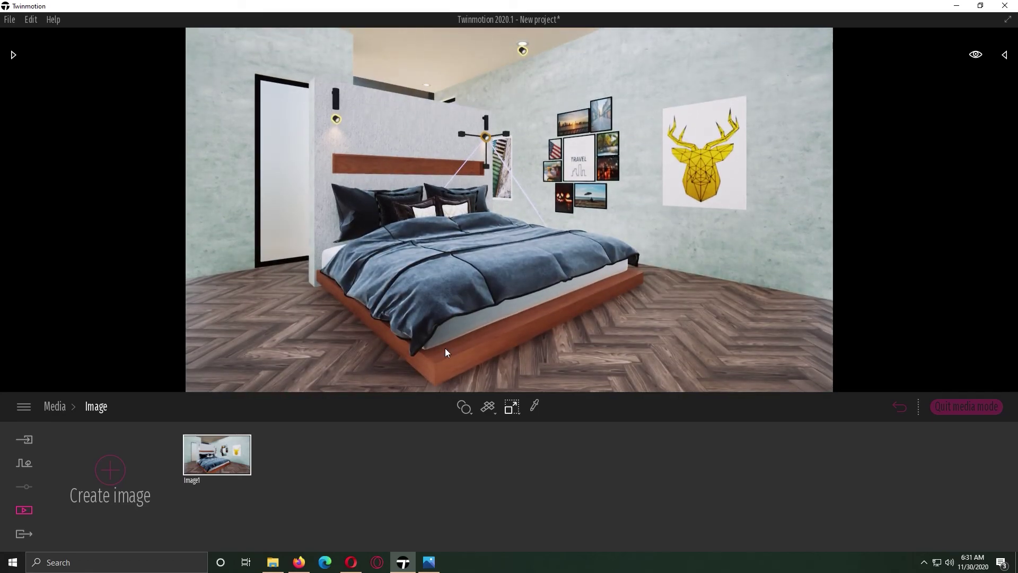
{"action": "left_click", "coordinate": [223, 428]}
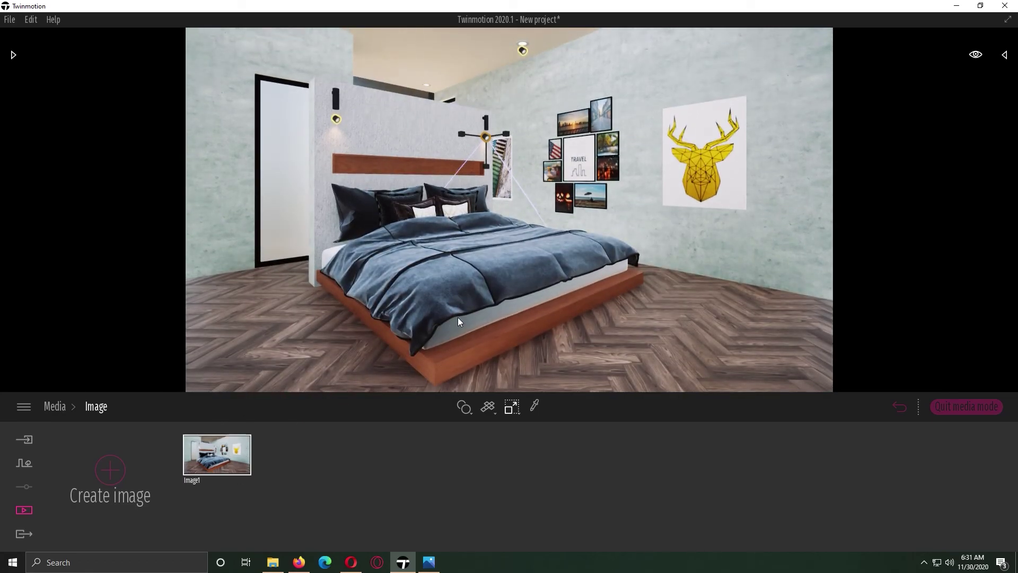
{"action": "mouse_move", "coordinate": [459, 322]}
{"action": "middle_mouse_down"}
{"action": "mouse_move", "coordinate": [440, 322]}
{"action": "mouse_move", "coordinate": [494, 322]}
{"action": "mouse_move", "coordinate": [441, 322]}
{"action": "middle_mouse_up"}
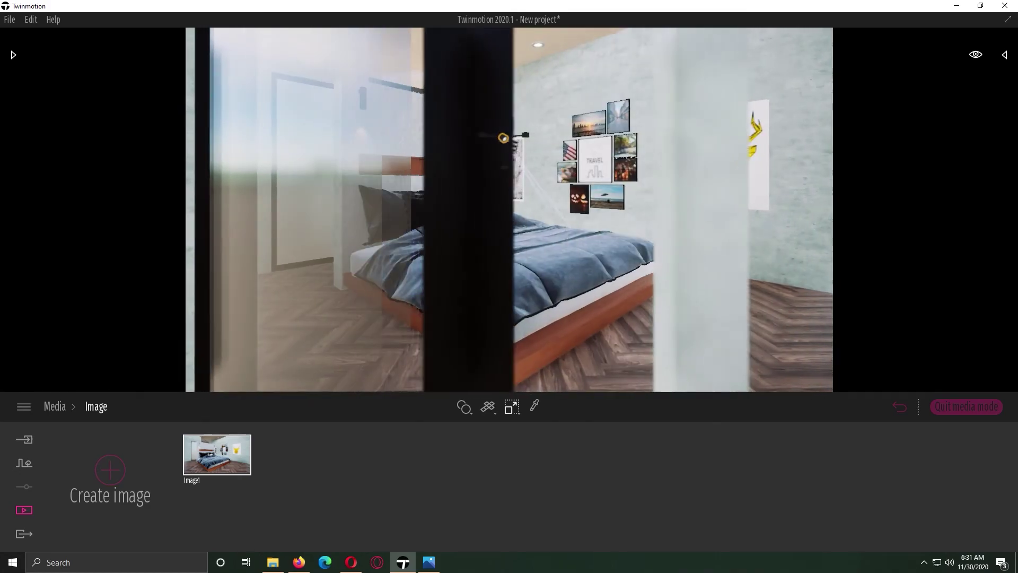
{"action": "left_click", "coordinate": [221, 460]}
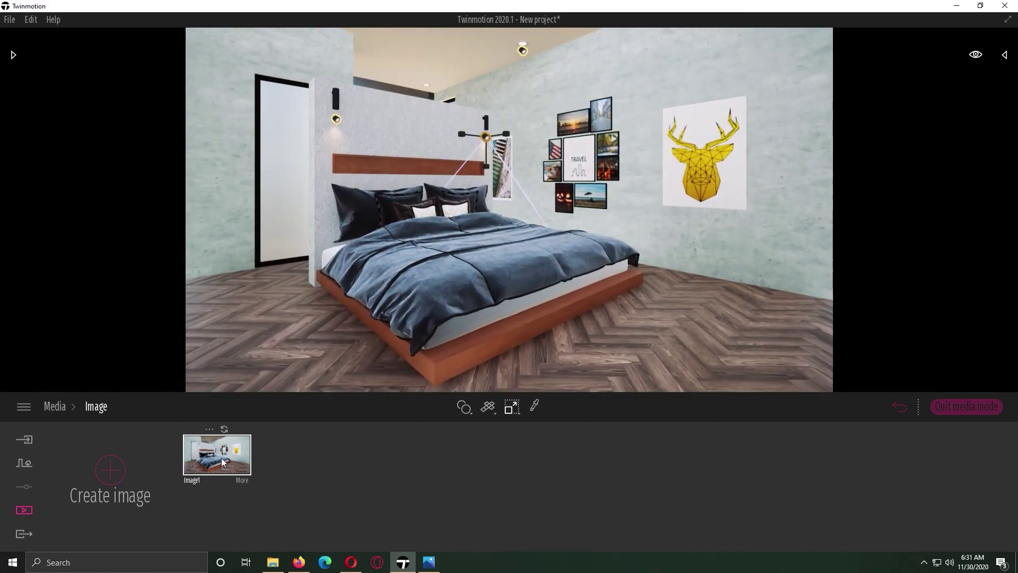
- Export Image1 as a still image into the youtube folder in Documents
{"action": "left_click", "coordinate": [24, 534]}
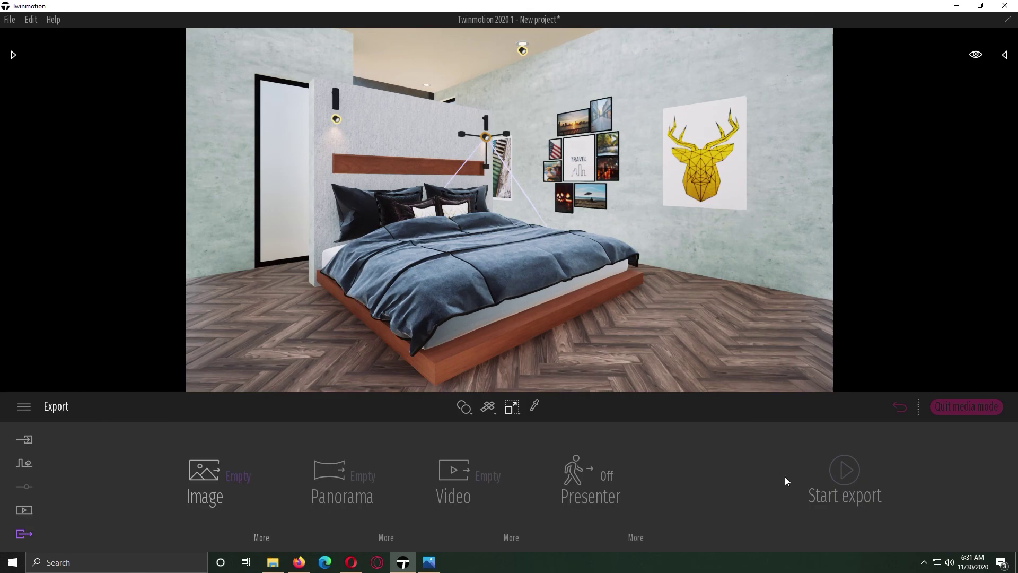
{"action": "left_click", "coordinate": [236, 476]}
{"action": "left_click", "coordinate": [68, 265]}
{"action": "left_click", "coordinate": [845, 470]}
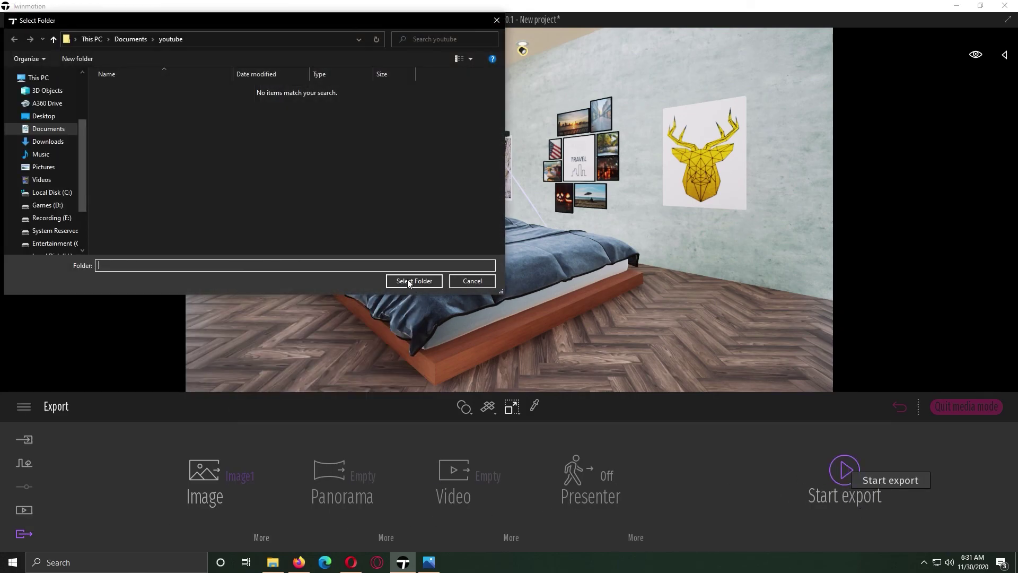
{"action": "left_click", "coordinate": [414, 281]}
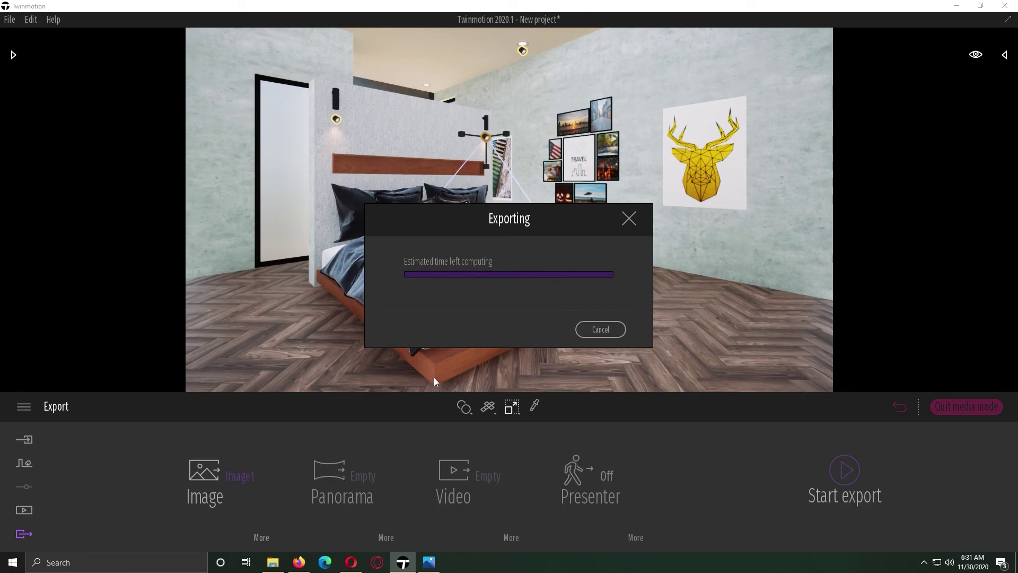